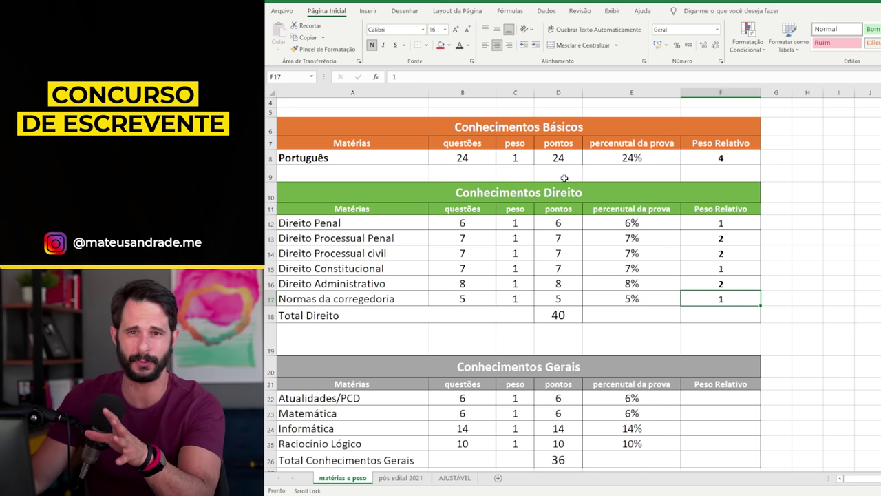
- Set the font colour of the Peso Relativo value for Atualidades/PCD in Conhecimentos Gerais to black
{"action": "scroll", "coordinate": [629, 198], "scroll_direction": "down", "scroll_amount": 3}
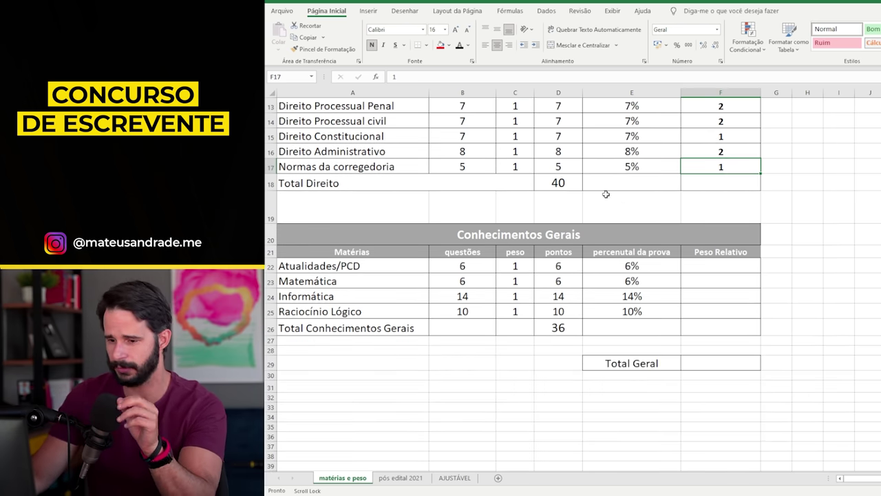
{"action": "scroll", "coordinate": [654, 223], "scroll_direction": "up", "scroll_amount": 4}
{"action": "scroll", "coordinate": [654, 222], "scroll_direction": "down", "scroll_amount": 4}
{"action": "left_click", "coordinate": [358, 267]}
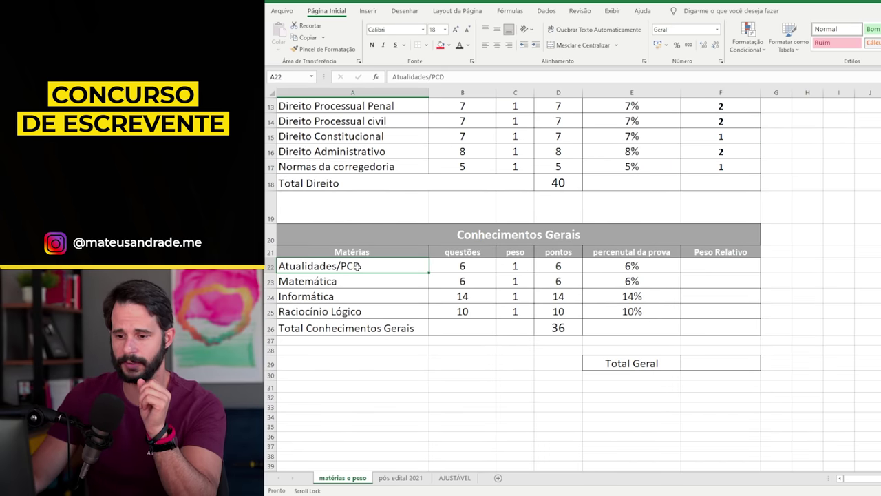
{"action": "left_click", "coordinate": [722, 267]}
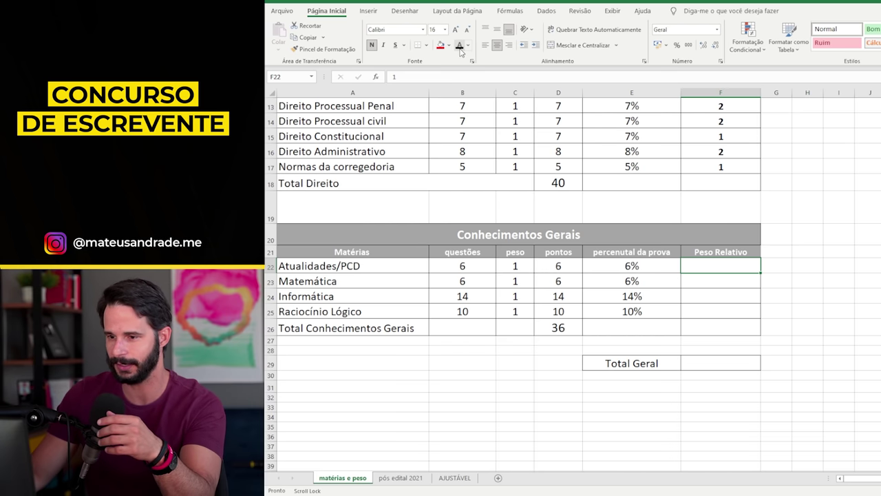
{"action": "key", "text": "ctrl+Return"}
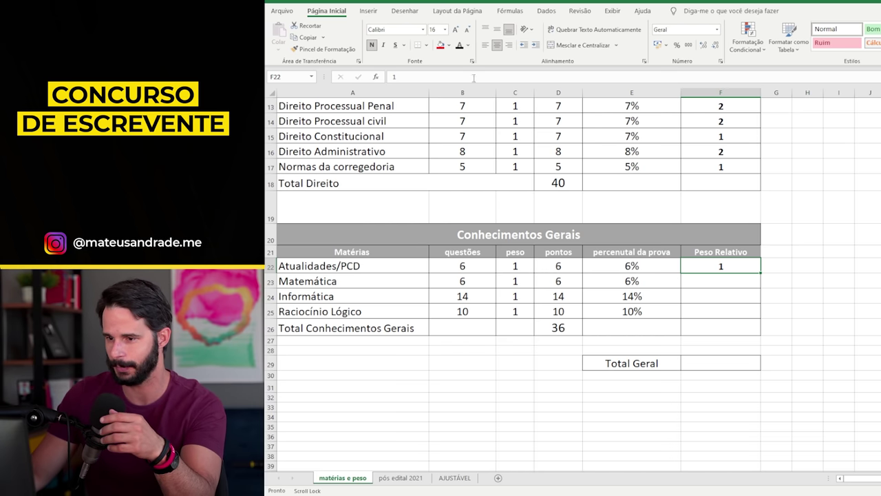
- Set the font colour of the Peso Relativo values for Matemática, Informática and Raciocínio Lógico to black
{"action": "left_click", "coordinate": [726, 284]}
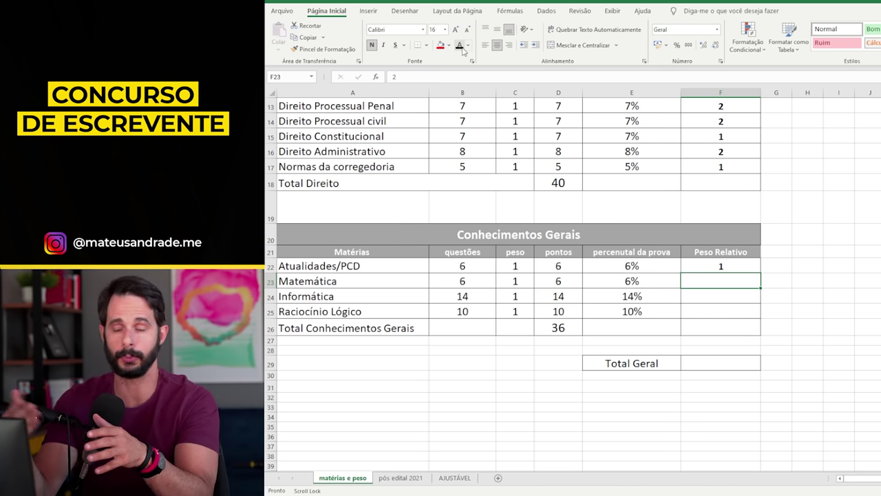
{"action": "left_click", "coordinate": [460, 45]}
{"action": "left_click", "coordinate": [730, 298]}
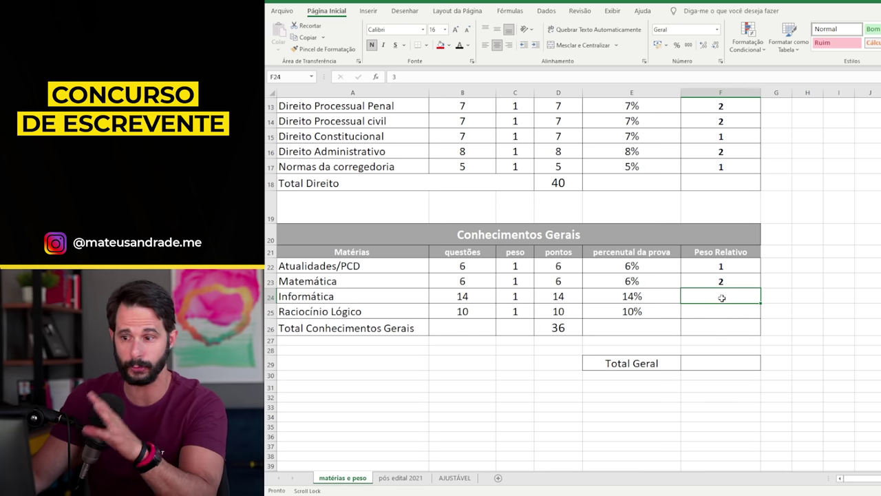
{"action": "left_click", "coordinate": [459, 47]}
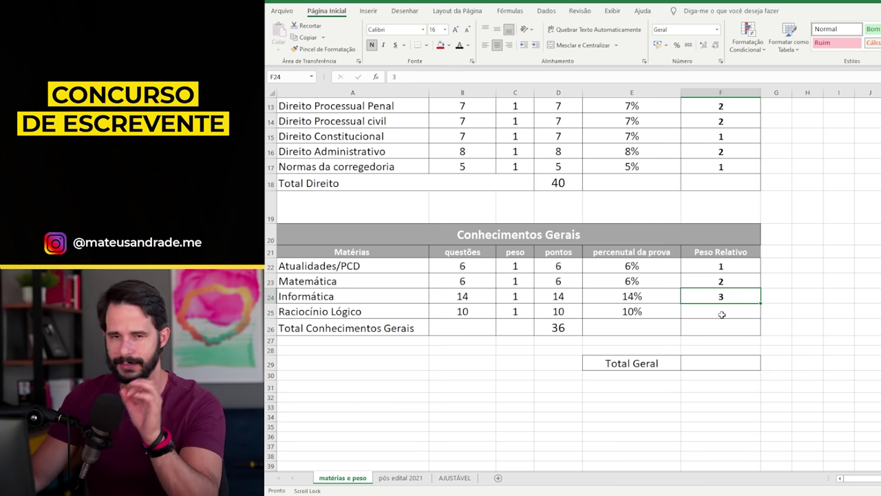
{"action": "left_click", "coordinate": [721, 314]}
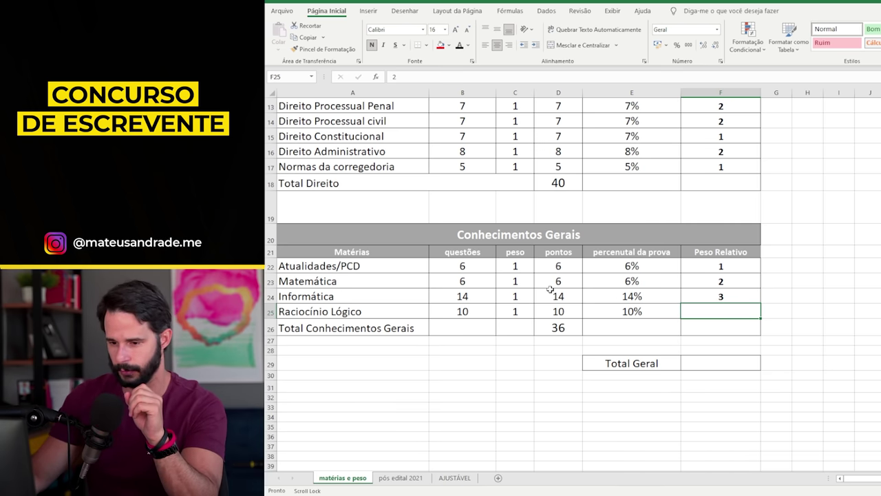
{"action": "left_click", "coordinate": [459, 47]}
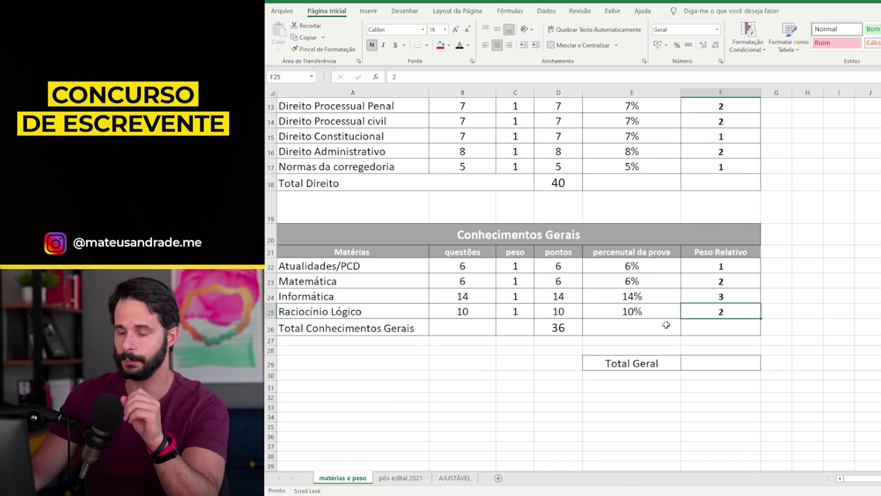
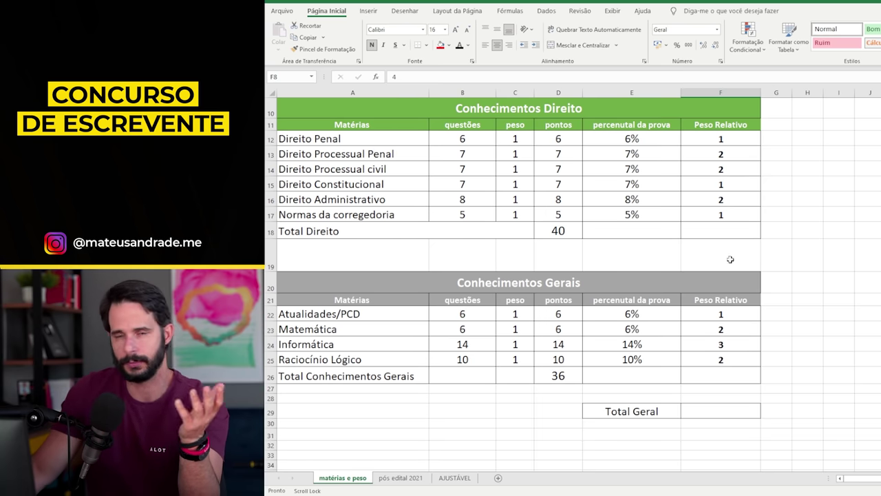
- Review the Peso Relativo values across the subject tables and the exam title on the matérias e peso sheet
{"action": "scroll", "coordinate": [727, 234], "scroll_direction": "up", "scroll_amount": 1}
{"action": "scroll", "coordinate": [727, 232], "scroll_direction": "down", "scroll_amount": 1}
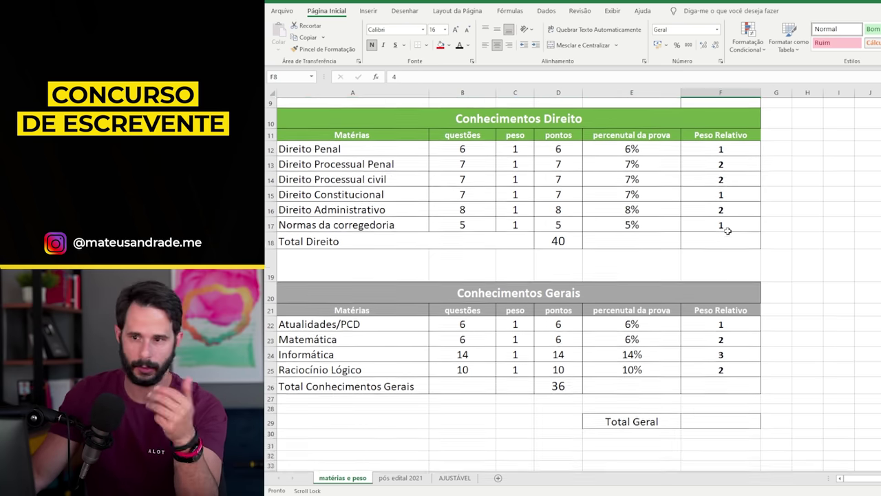
{"action": "left_click", "coordinate": [724, 347]}
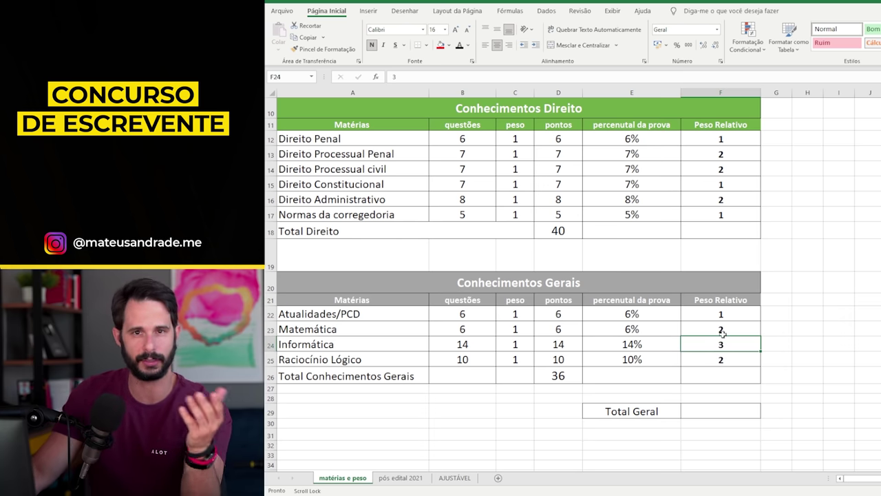
{"action": "scroll", "coordinate": [606, 265], "scroll_direction": "up", "scroll_amount": 3}
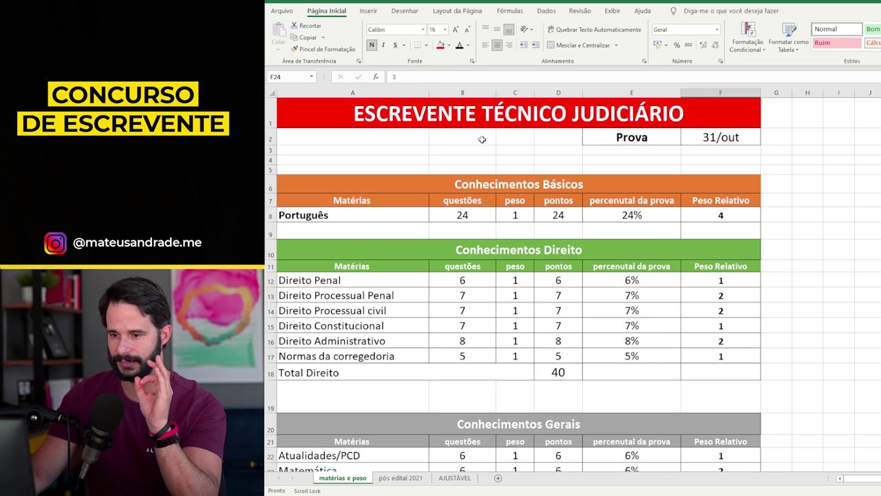
{"action": "left_click", "coordinate": [457, 116]}
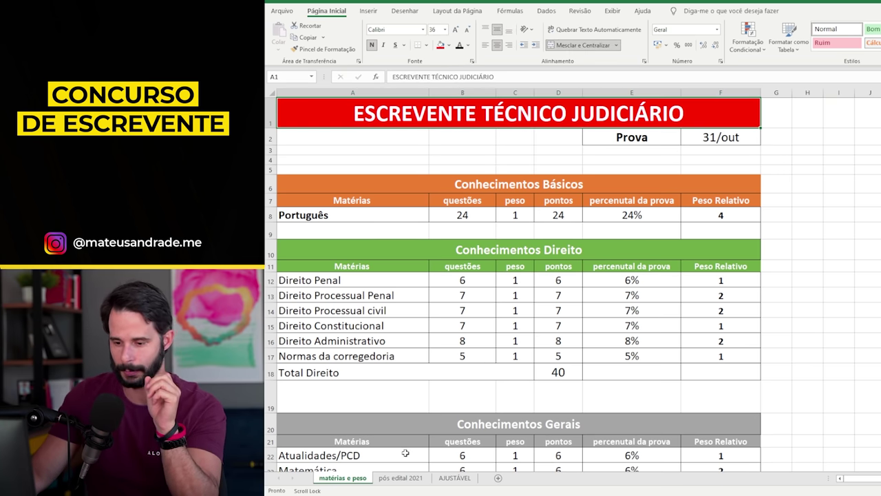
- Open the pós edital 2021 sheet and look over its study cycle table at a slightly larger zoom
{"action": "left_click", "coordinate": [402, 480]}
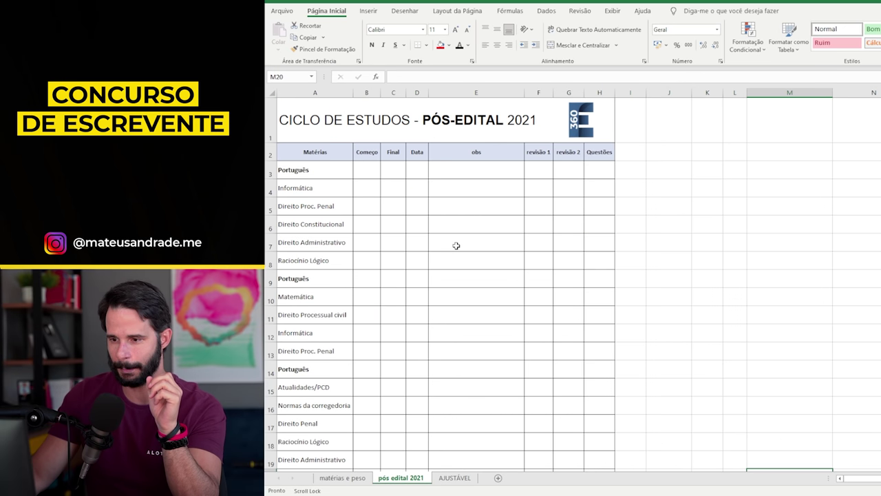
{"action": "scroll", "coordinate": [608, 316], "scroll_direction": "down", "scroll_amount": 1}
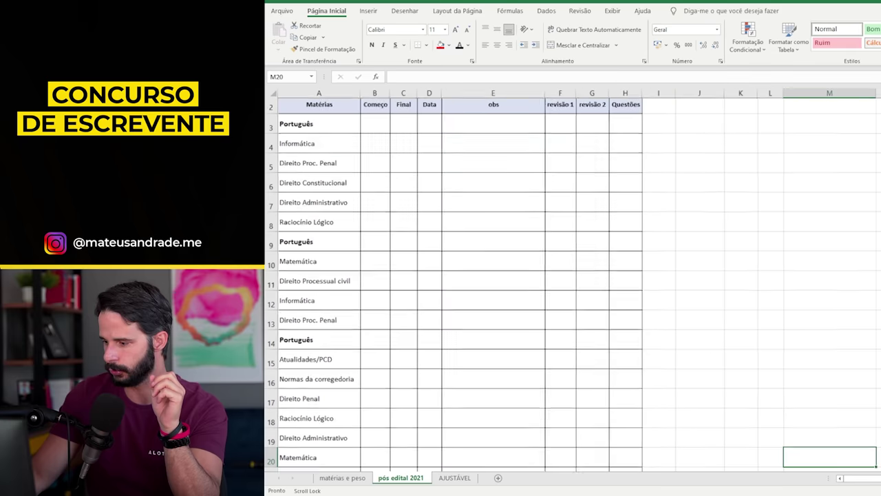
{"action": "scroll", "coordinate": [608, 315], "scroll_direction": "up", "scroll_amount": 1, "text": "ctrl"}
{"action": "scroll", "coordinate": [608, 315], "scroll_direction": "up", "scroll_amount": 1}
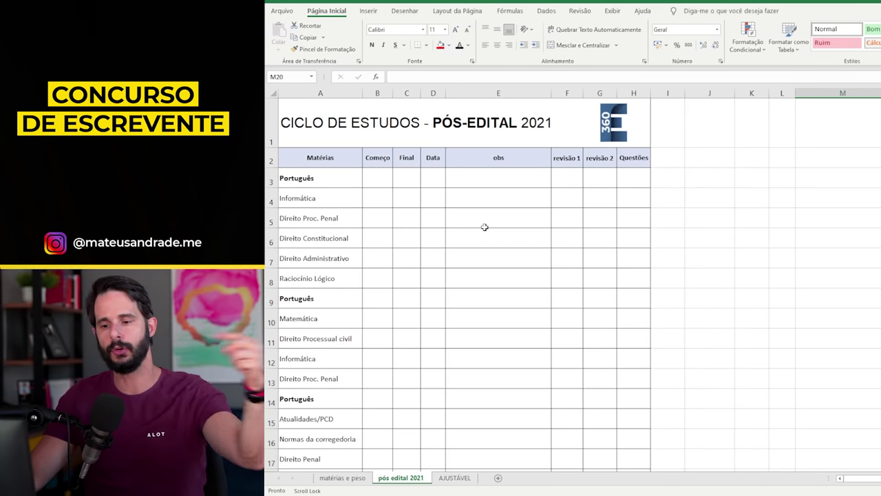
{"action": "scroll", "coordinate": [482, 224], "scroll_direction": "down", "scroll_amount": 1}
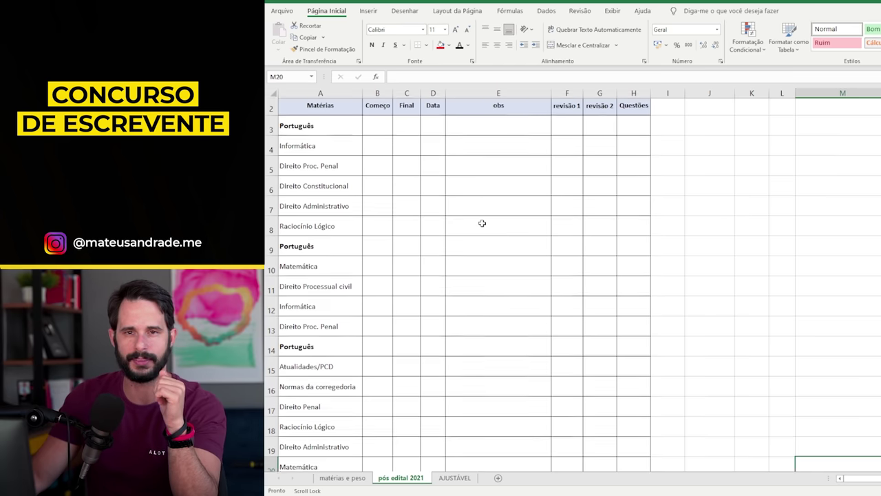
{"action": "scroll", "coordinate": [482, 220], "scroll_direction": "up", "scroll_amount": 1}
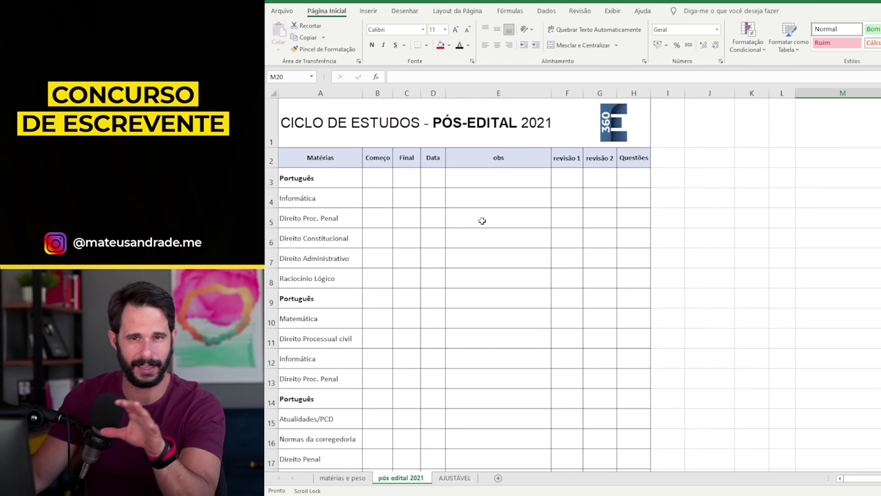
- Examine the first Português row of the study cycle across its Começo, revisão 1, revisão 2 and Questões columns
{"action": "left_click", "coordinate": [378, 172]}
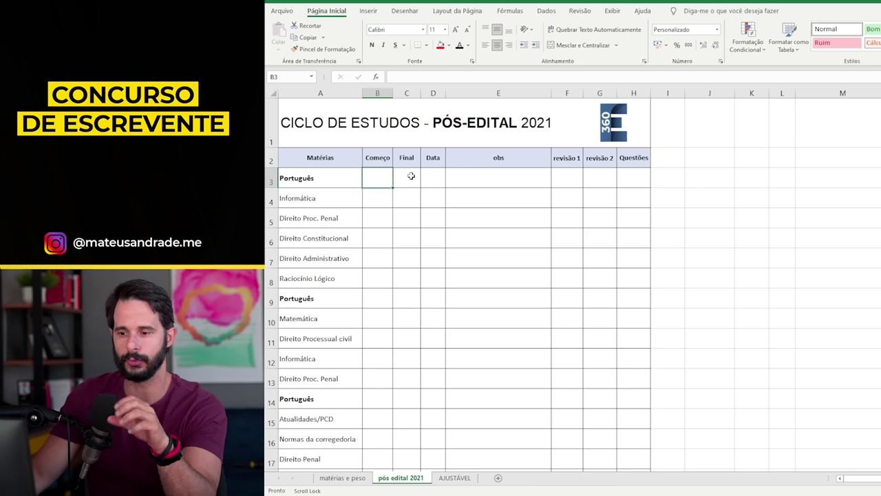
{"action": "left_click", "coordinate": [328, 178]}
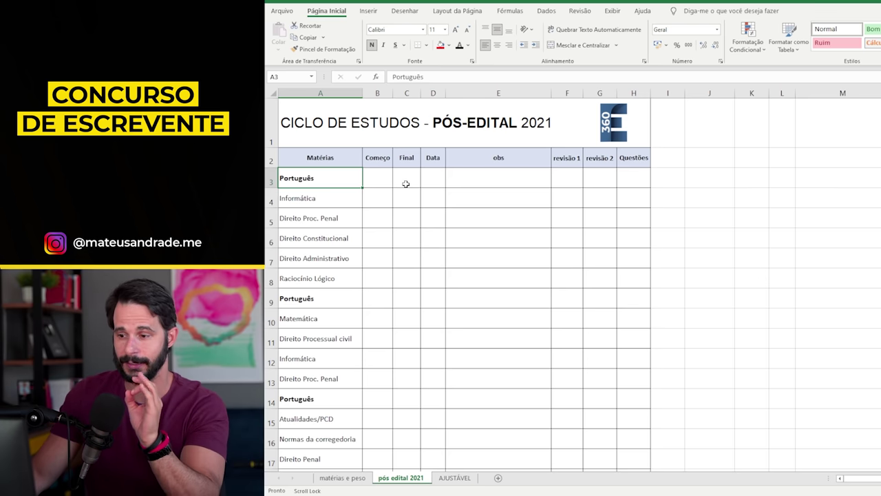
{"action": "left_click", "coordinate": [570, 179]}
{"action": "left_click", "coordinate": [602, 176]}
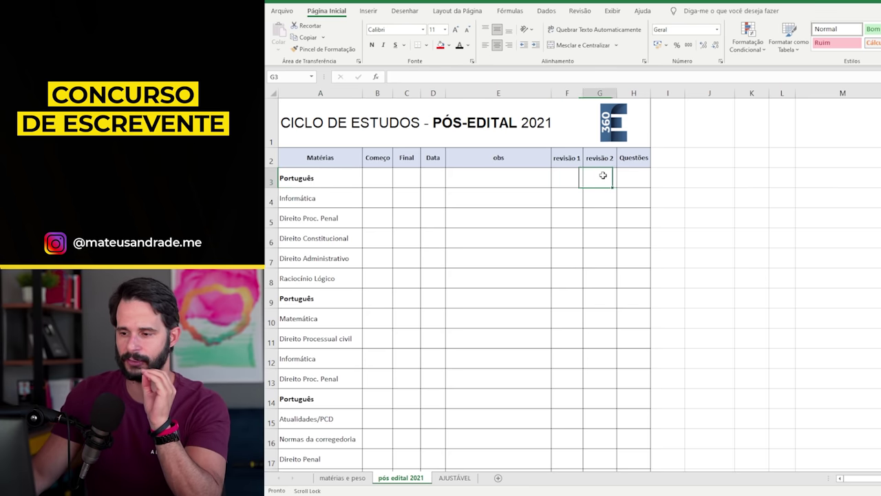
{"action": "left_click", "coordinate": [571, 173]}
{"action": "left_click", "coordinate": [592, 177]}
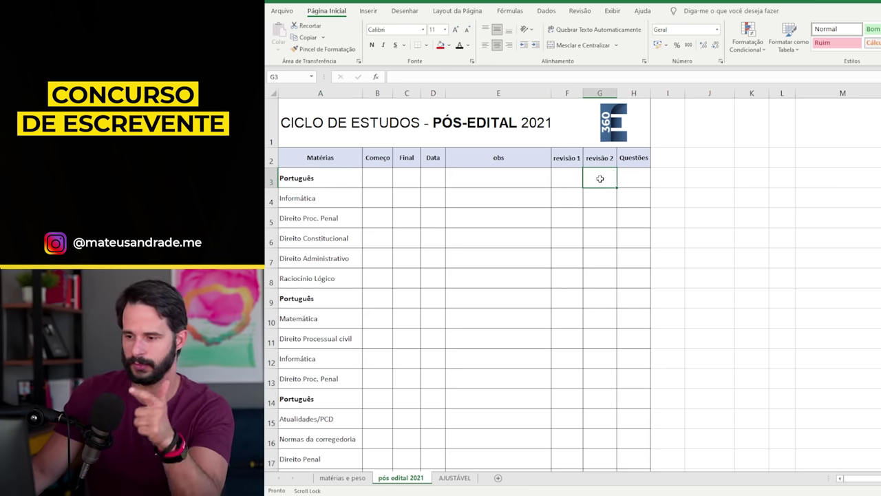
{"action": "left_click", "coordinate": [629, 179]}
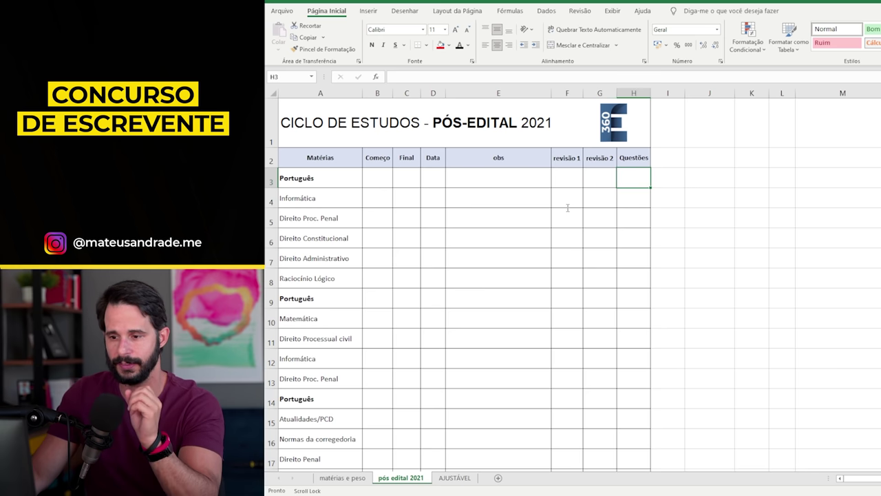
{"action": "left_click", "coordinate": [319, 176]}
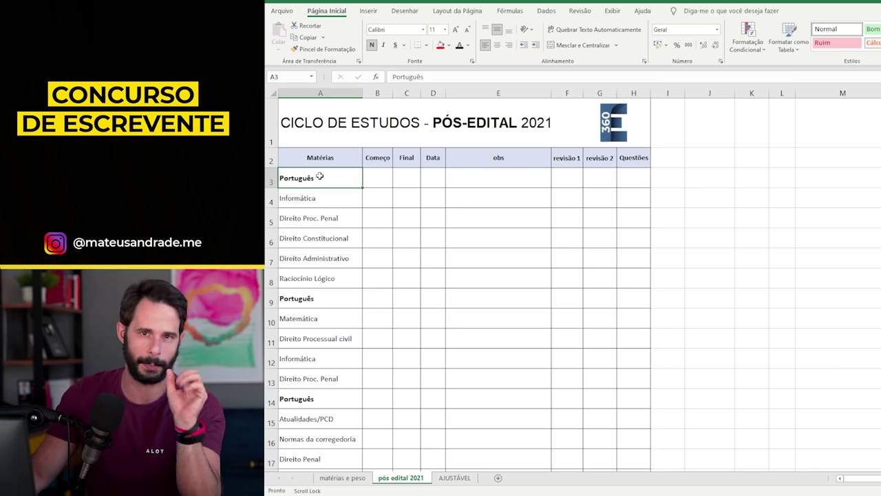
- Check where Português recurs in the Matérias column of the study cycle
{"action": "scroll", "coordinate": [319, 183], "scroll_direction": "down", "scroll_amount": 2}
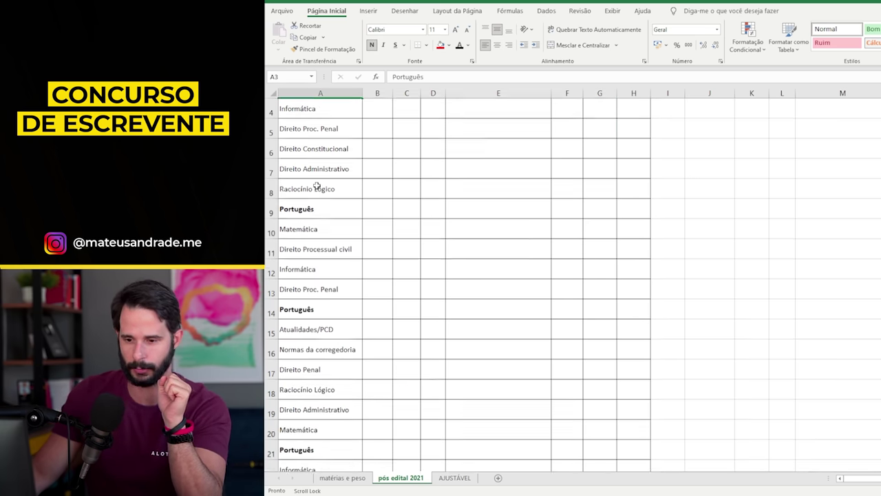
{"action": "left_click", "coordinate": [316, 150]}
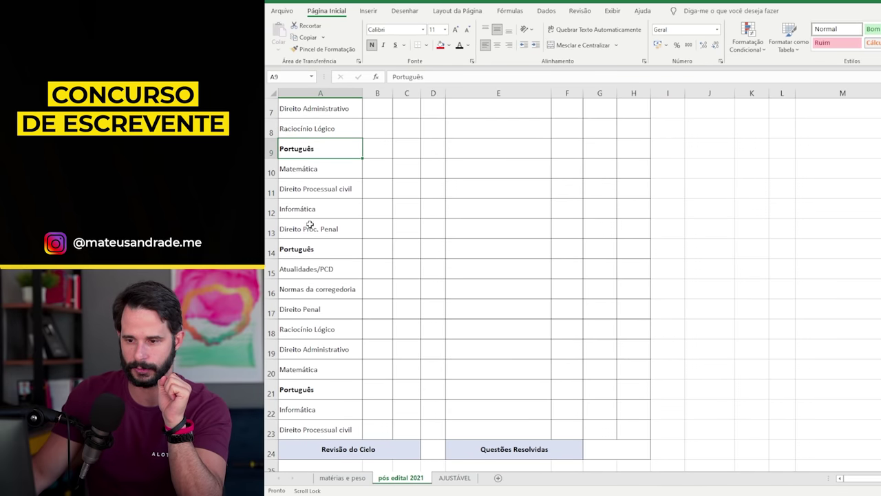
{"action": "left_click", "coordinate": [319, 193]}
{"action": "left_click", "coordinate": [322, 250]}
{"action": "scroll", "coordinate": [322, 250], "scroll_direction": "down", "scroll_amount": 1}
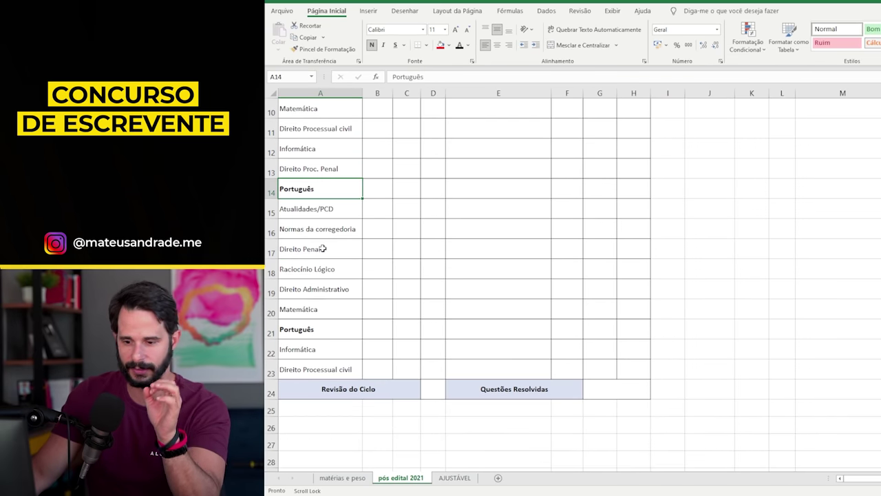
{"action": "left_click", "coordinate": [322, 326]}
{"action": "scroll", "coordinate": [329, 274], "scroll_direction": "up", "scroll_amount": 3}
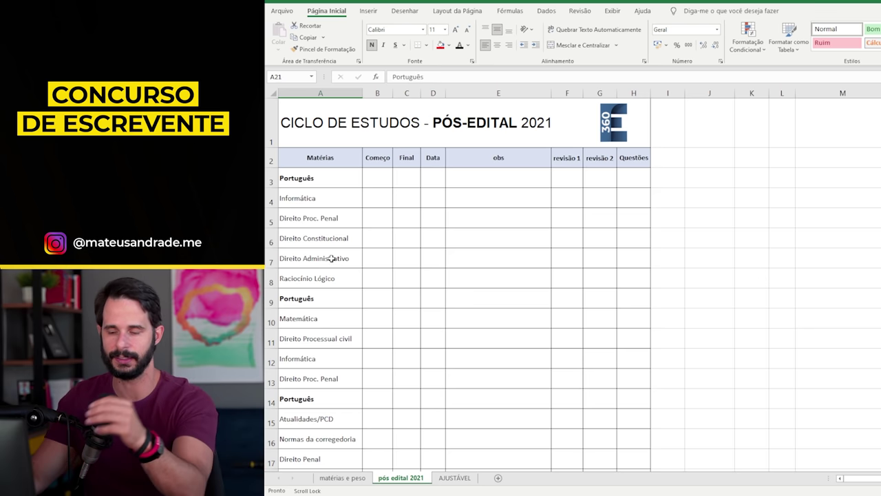
- Review the full study cycle through its Revisão do Ciclo row, and select the first Português row's revisão 2 and Começo cells
{"action": "scroll", "coordinate": [420, 247], "scroll_direction": "down", "scroll_amount": 2}
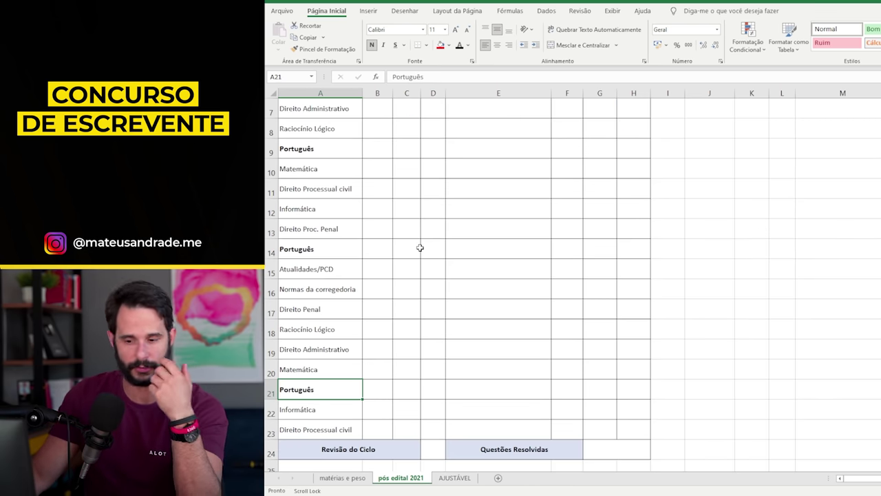
{"action": "scroll", "coordinate": [443, 283], "scroll_direction": "up", "scroll_amount": 2}
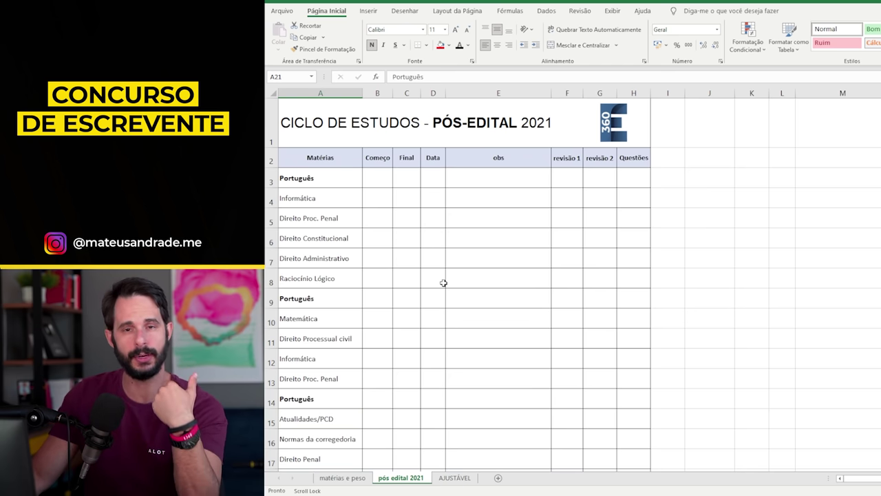
{"action": "left_click", "coordinate": [598, 185]}
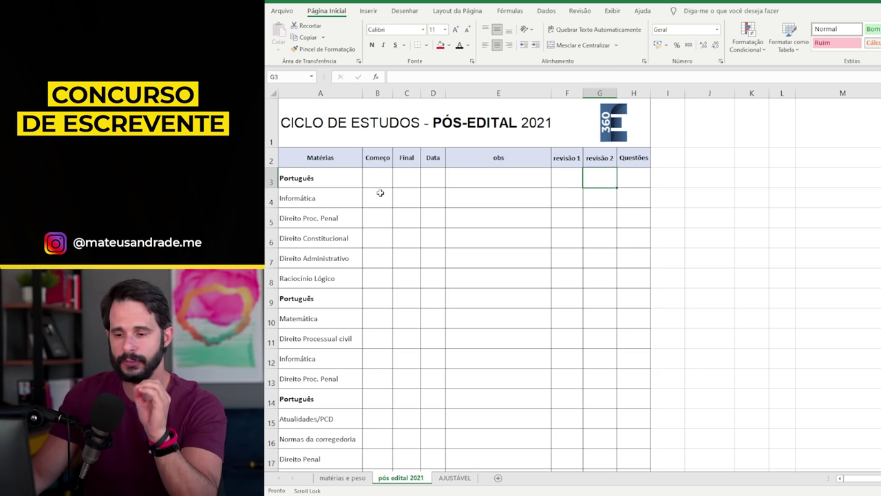
{"action": "scroll", "coordinate": [380, 192], "scroll_direction": "down", "scroll_amount": 2}
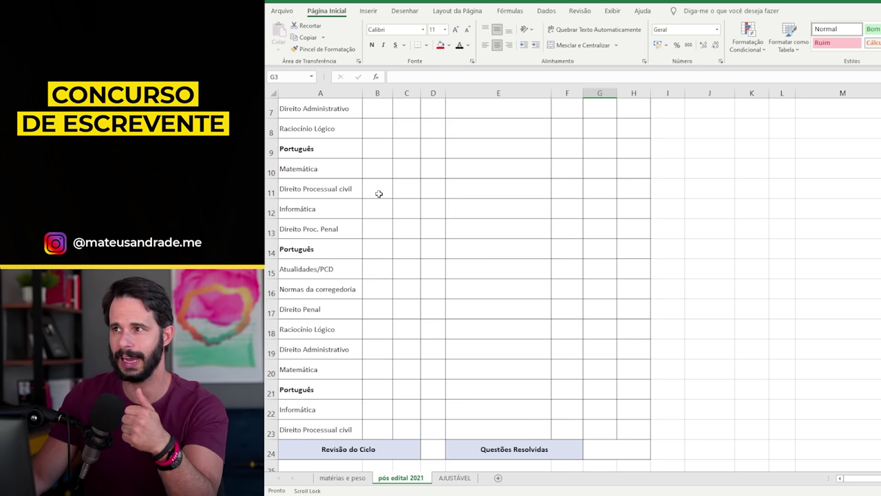
{"action": "scroll", "coordinate": [377, 193], "scroll_direction": "up", "scroll_amount": 2}
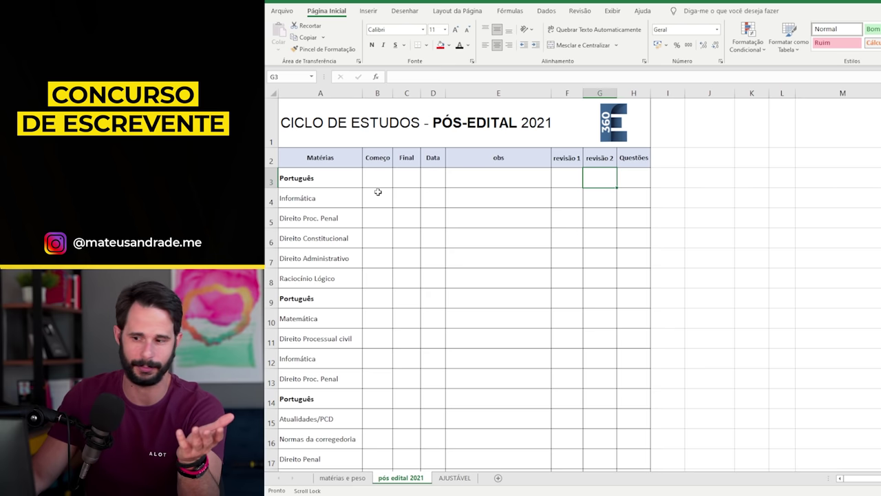
{"action": "left_click", "coordinate": [387, 177]}
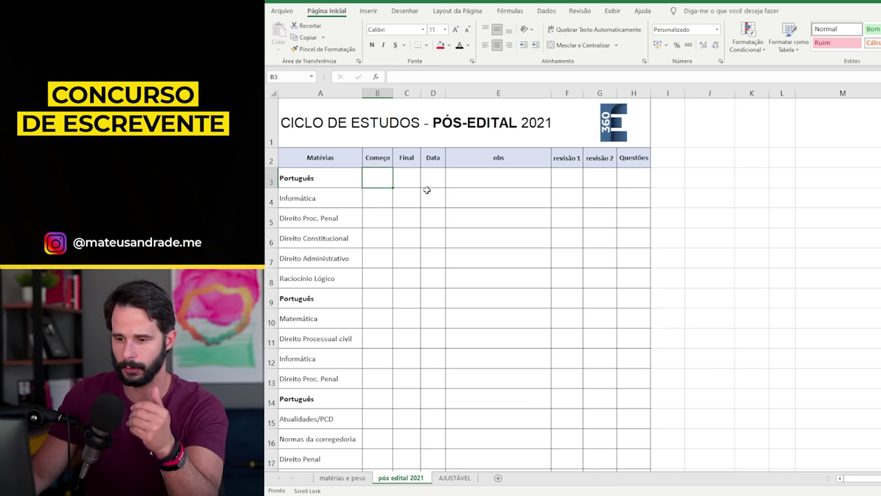
- Review the subject sequence of the study cycle and select the Direito Penal row from Matérias through Questões
{"action": "scroll", "coordinate": [427, 190], "scroll_direction": "down", "scroll_amount": 2}
{"action": "scroll", "coordinate": [426, 190], "scroll_direction": "up", "scroll_amount": 2}
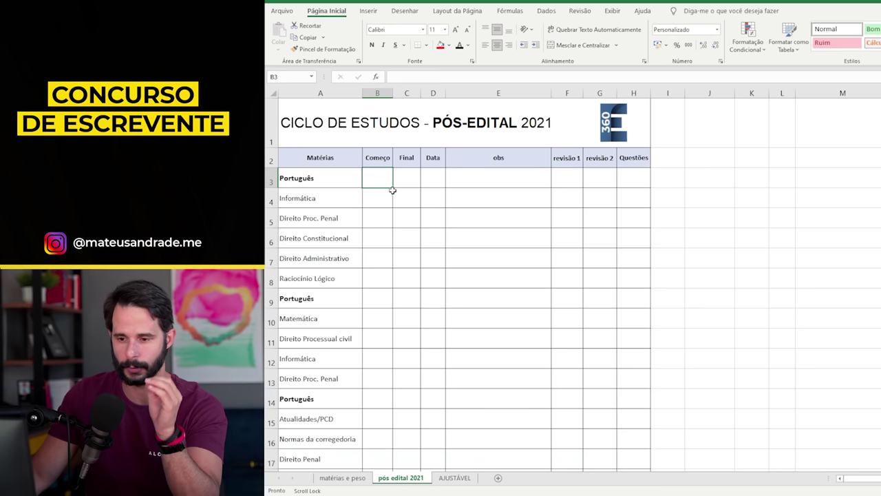
{"action": "left_click", "coordinate": [342, 185]}
{"action": "left_click", "coordinate": [344, 201]}
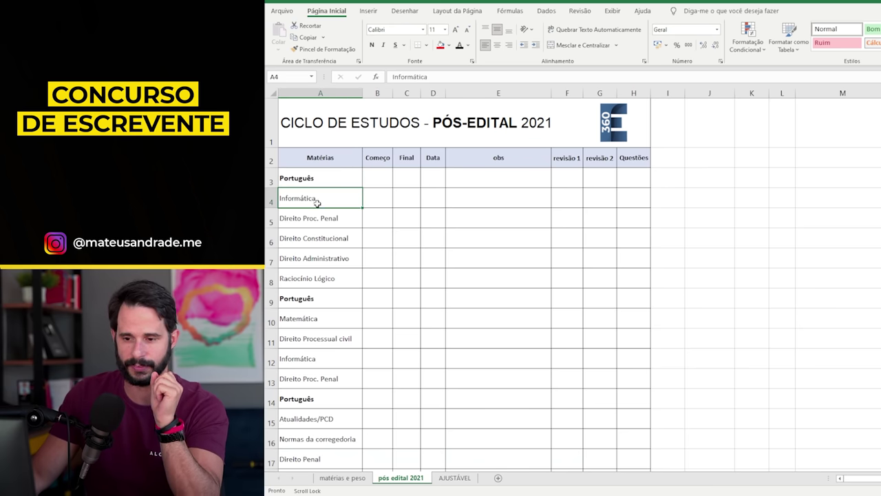
{"action": "scroll", "coordinate": [329, 234], "scroll_direction": "down", "scroll_amount": 2}
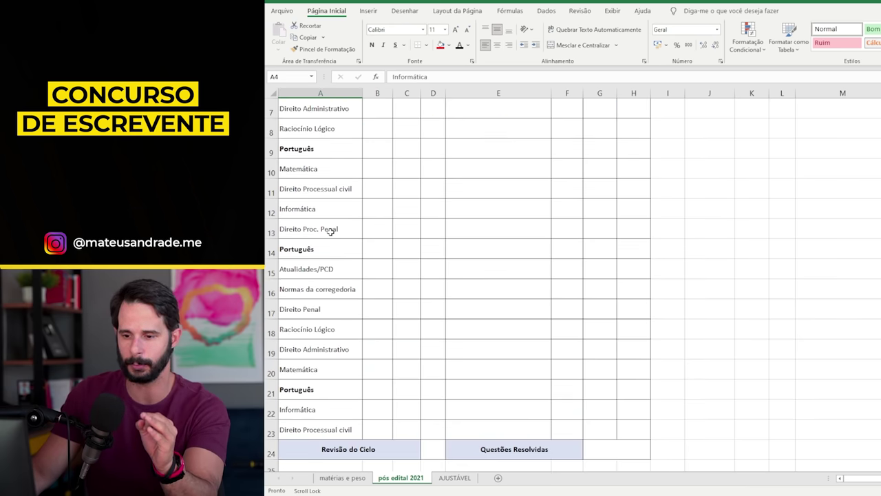
{"action": "scroll", "coordinate": [331, 229], "scroll_direction": "down", "scroll_amount": 2}
{"action": "scroll", "coordinate": [331, 231], "scroll_direction": "up", "scroll_amount": 1}
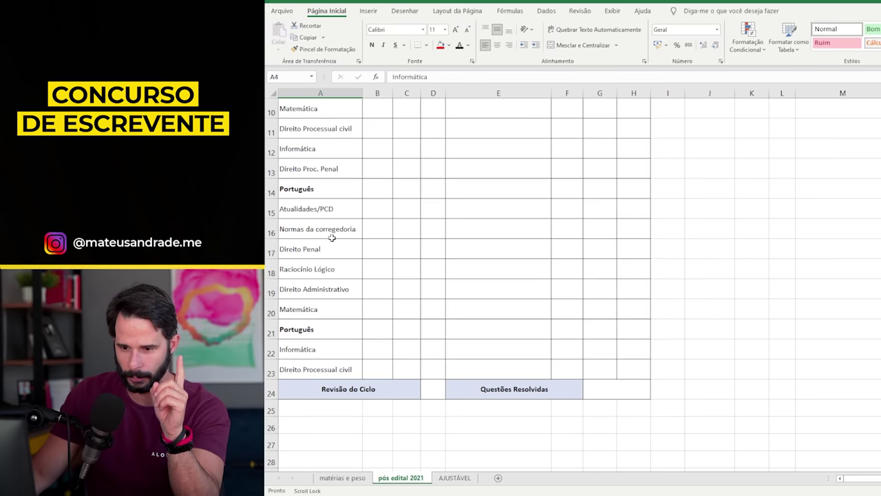
{"action": "left_click", "coordinate": [324, 248]}
{"action": "left_click_drag", "start_coordinate": [292, 249], "coordinate": [619, 250]}
{"action": "scroll", "coordinate": [548, 258], "scroll_direction": "up", "scroll_amount": 3}
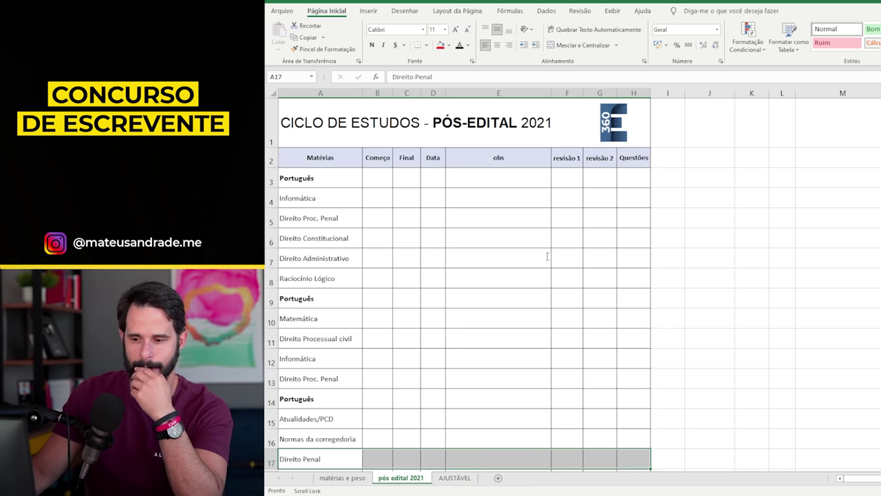
- Record the start time 10:34 and the date 20/08 in the first Português row of the study cycle
{"action": "left_click", "coordinate": [380, 180]}
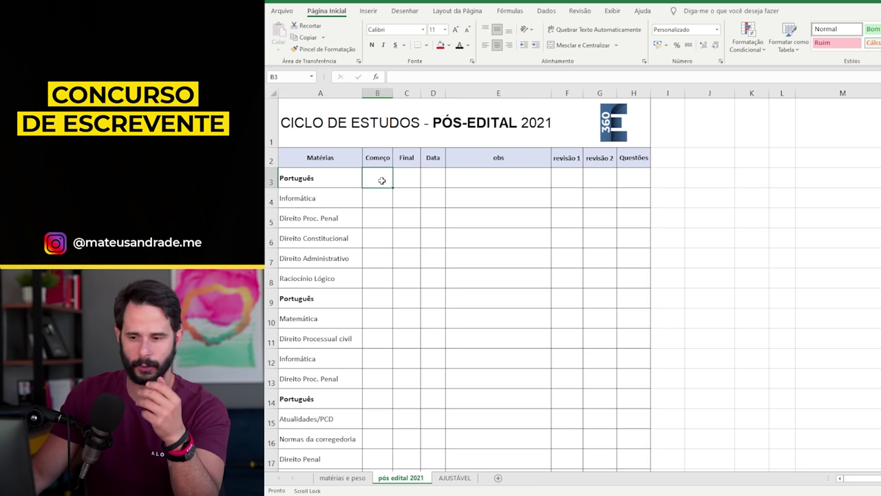
{"action": "type", "text": "10:34"}
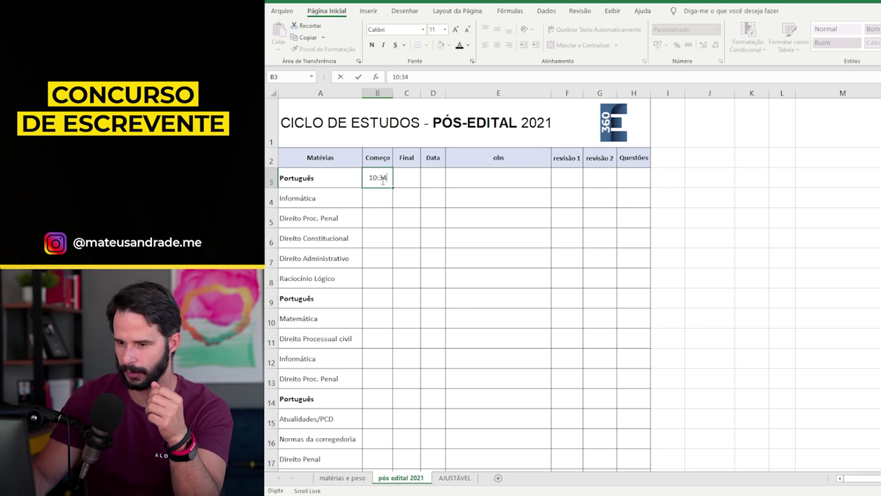
{"action": "key", "text": "Return"}
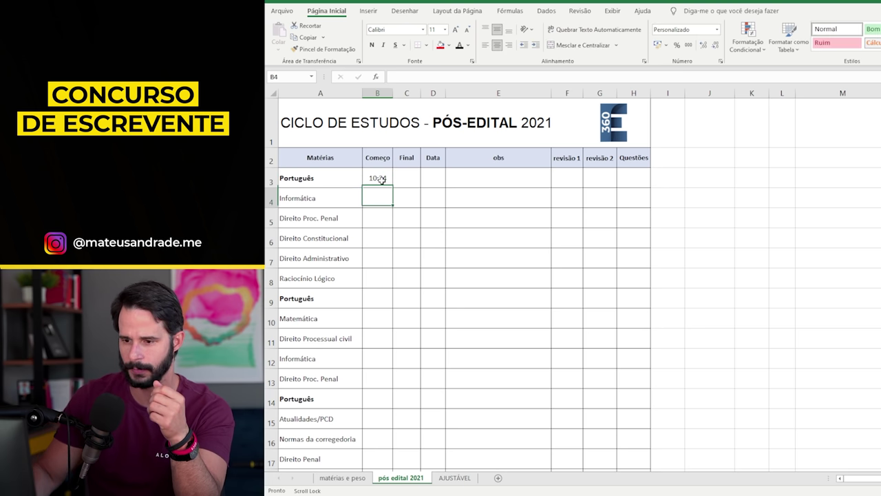
{"action": "left_click", "coordinate": [399, 179]}
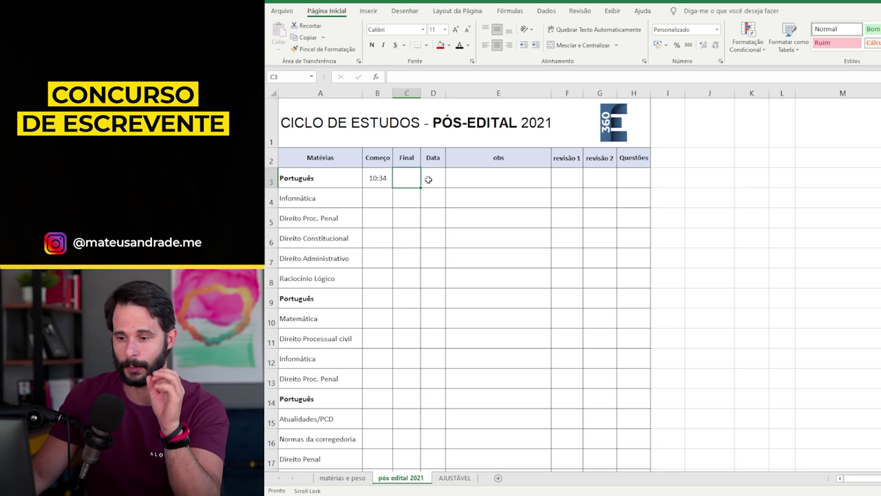
{"action": "left_click", "coordinate": [383, 178]}
{"action": "left_click", "coordinate": [432, 179]}
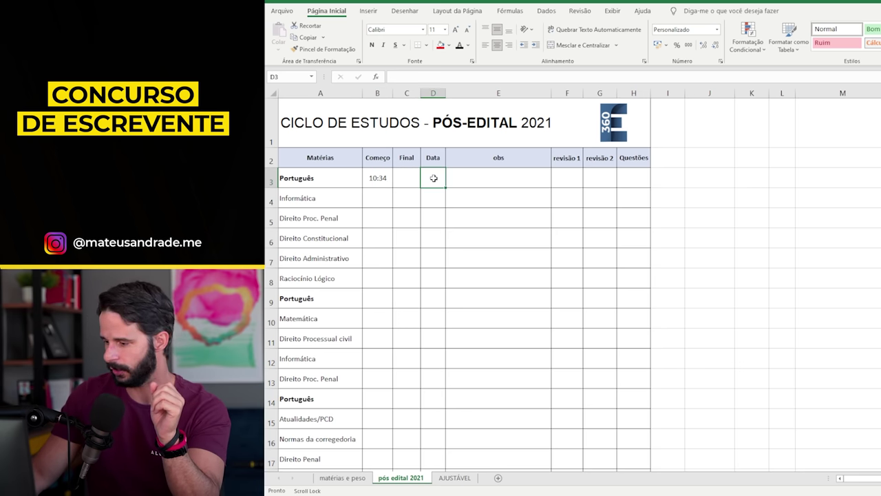
{"action": "type", "text": "20/08"}
{"action": "key", "text": "Return"}
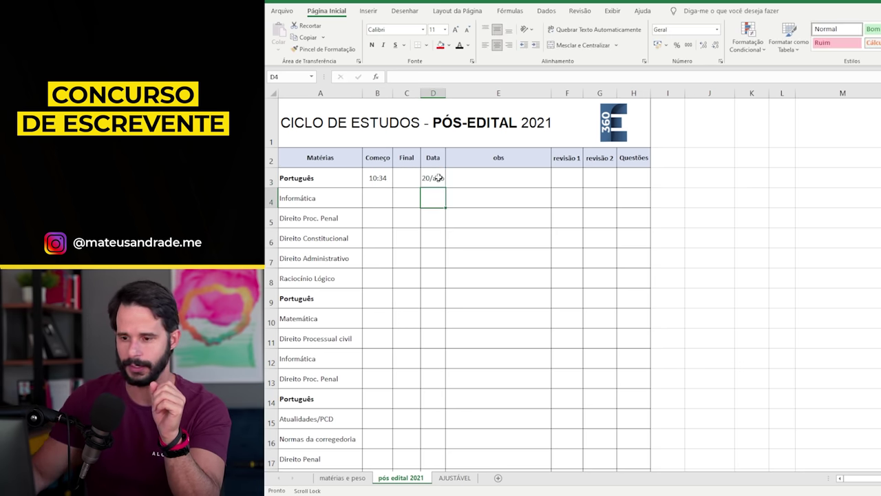
- Set the Final time of the first Português row to 11:40
{"action": "left_click", "coordinate": [489, 180]}
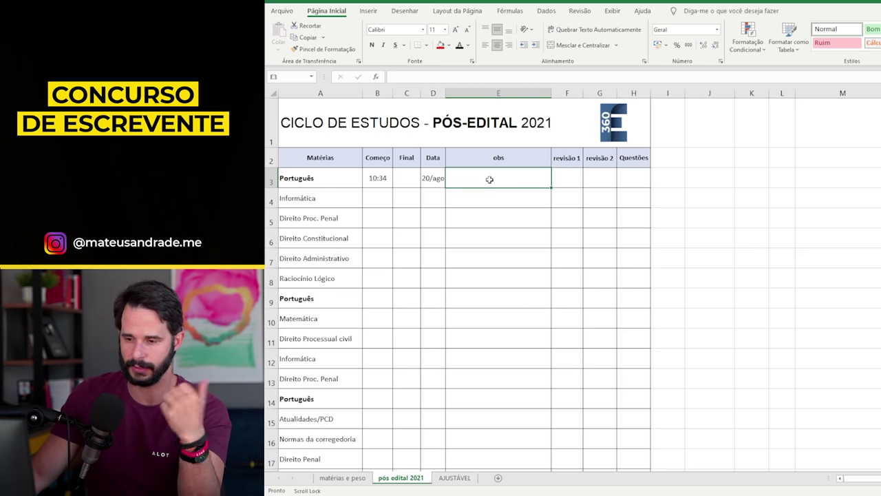
{"action": "left_click", "coordinate": [440, 178]}
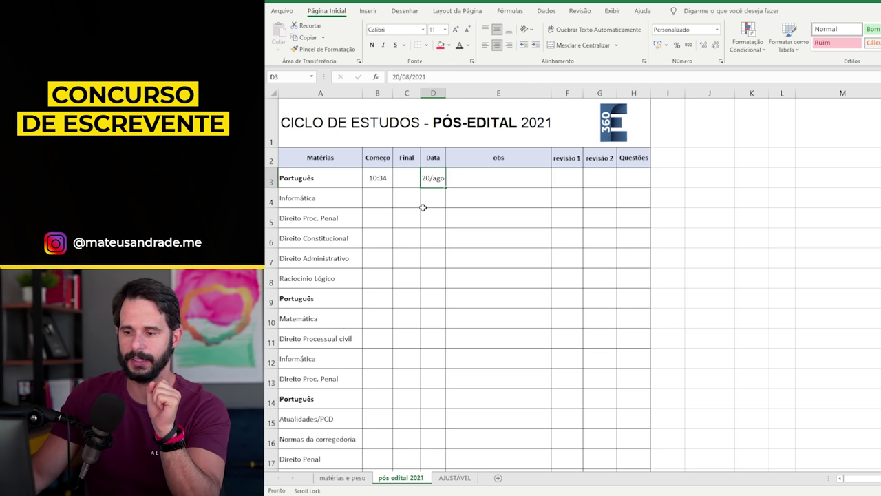
{"action": "left_click", "coordinate": [401, 181]}
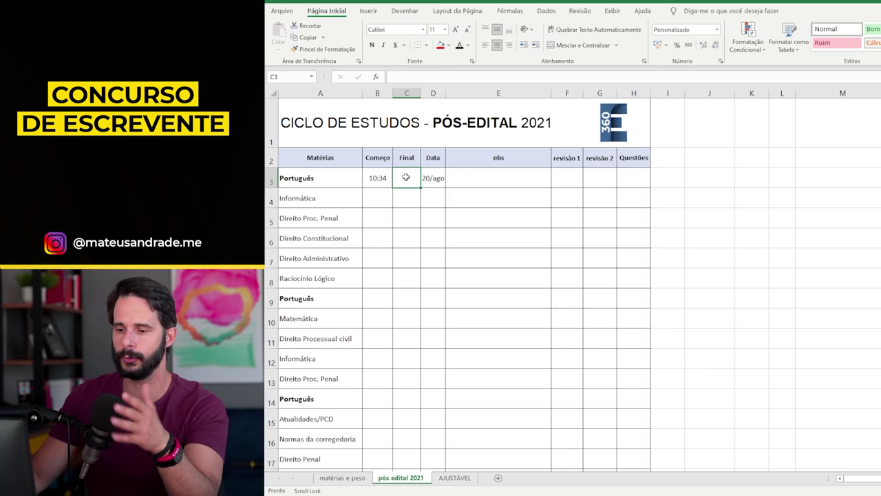
{"action": "type", "text": "11"}
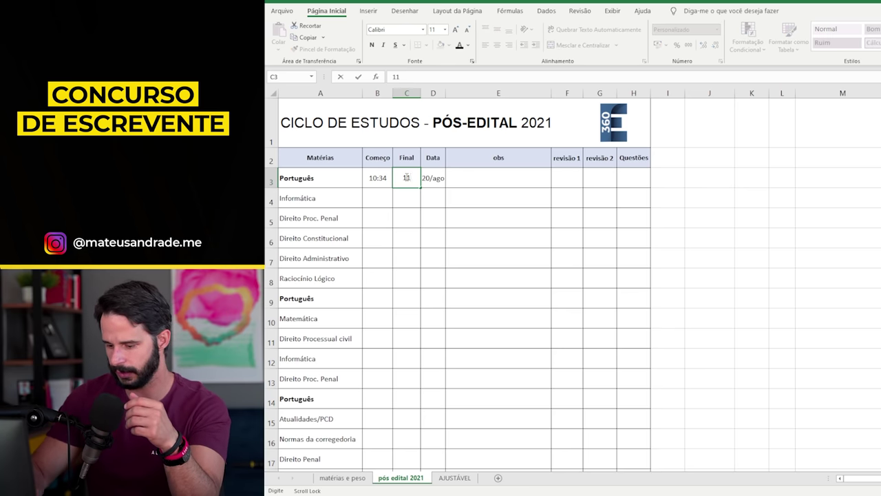
{"action": "type", "text": ":40"}
{"action": "key", "text": "Return"}
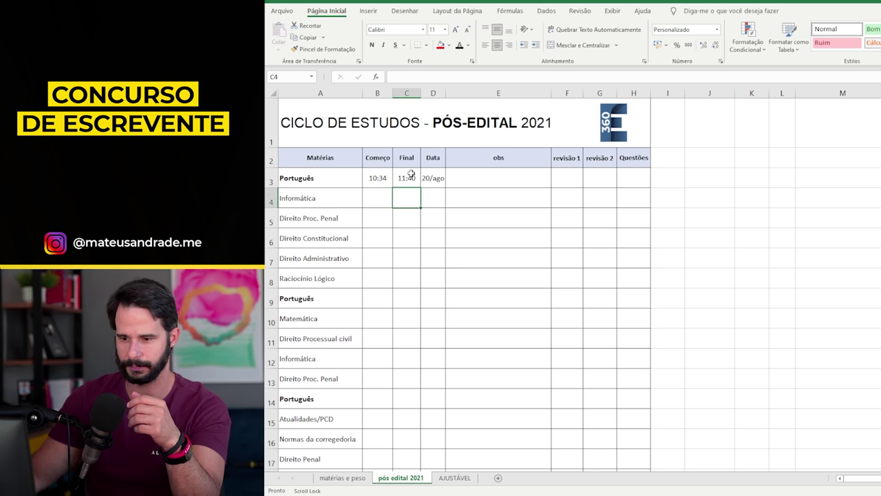
- Write "aula 2 professor" followed by the teacher's name as the obs note of the first Português row
{"action": "left_click", "coordinate": [479, 177]}
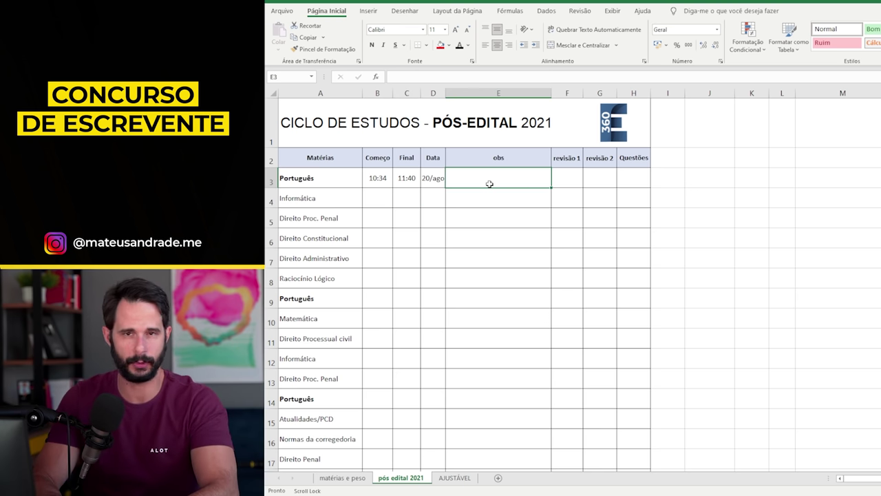
{"action": "type", "text": "aula"}
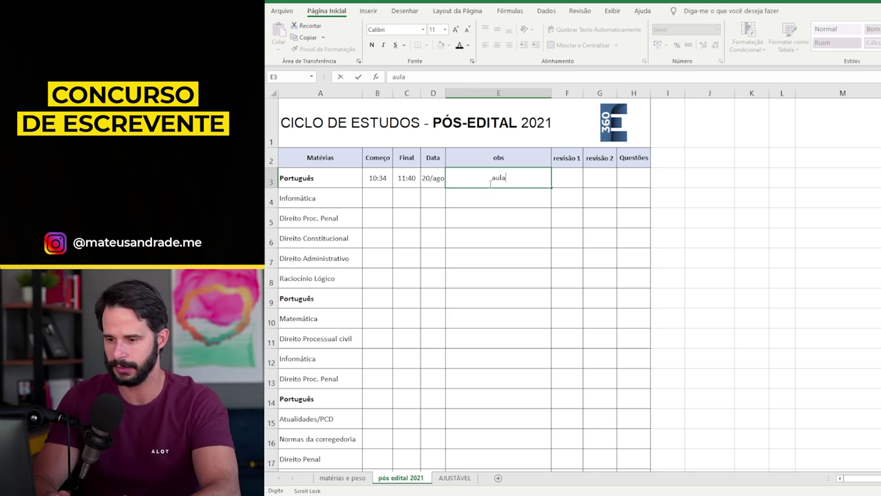
{"action": "type", "text": " 2 profes"}
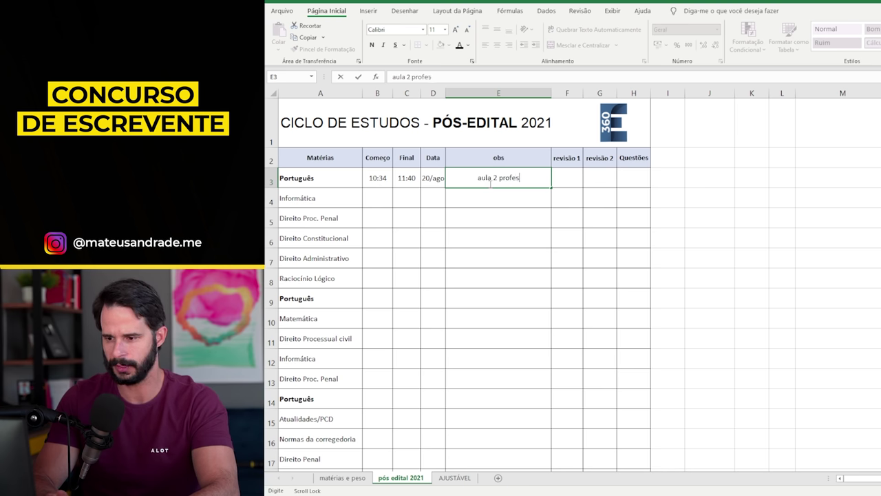
{"action": "type", "text": "sor marquinhos"}
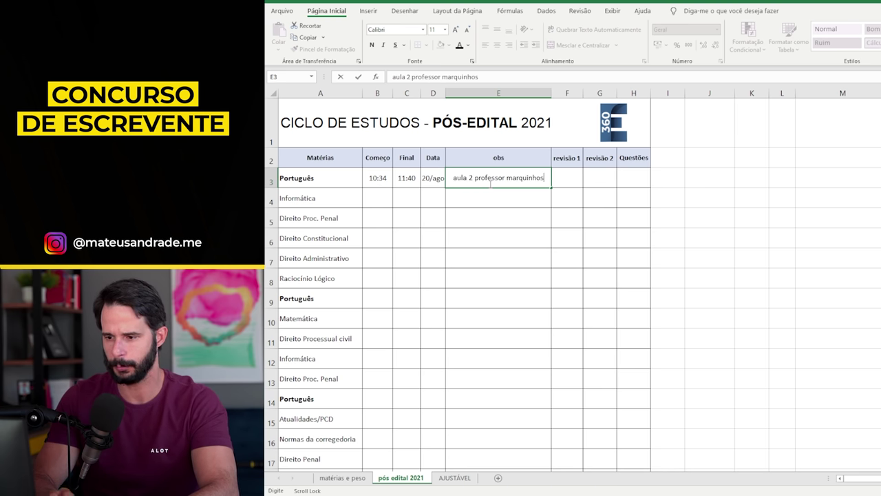
{"action": "key", "text": "Return"}
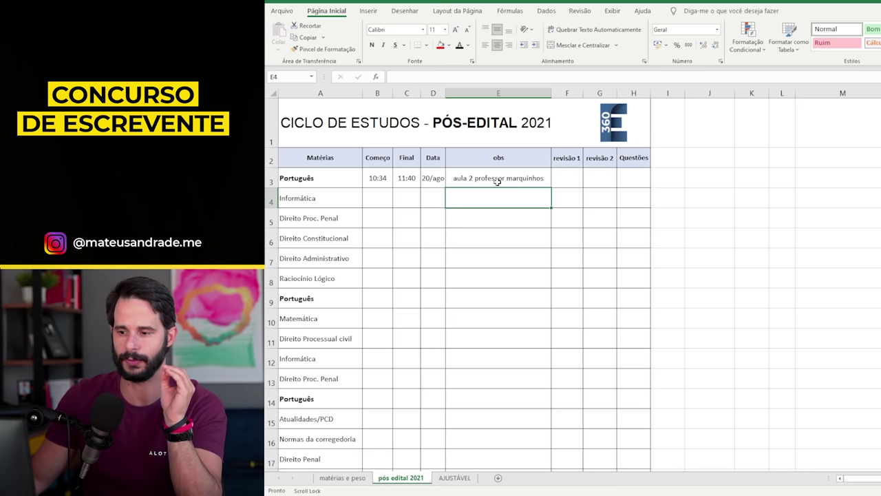
{"action": "left_click", "coordinate": [496, 182]}
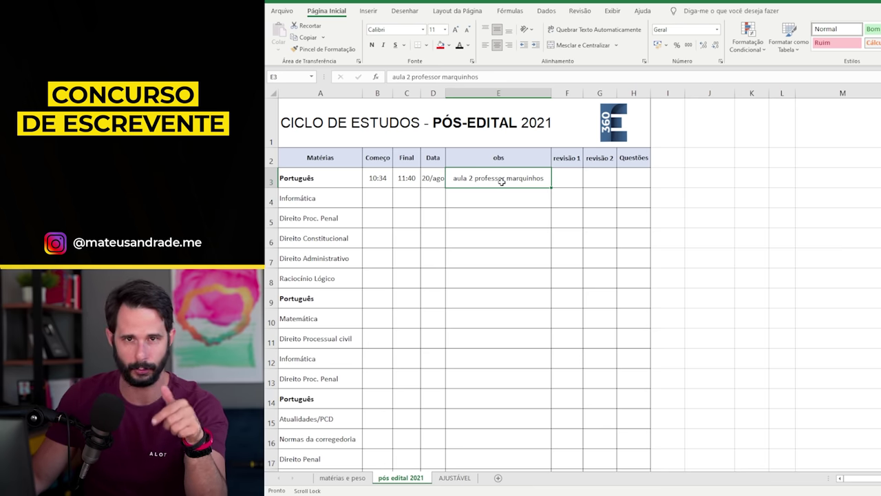
- Mark both revisão 1 and revisão 2 of the first Português row as "ok"
{"action": "left_click", "coordinate": [572, 177]}
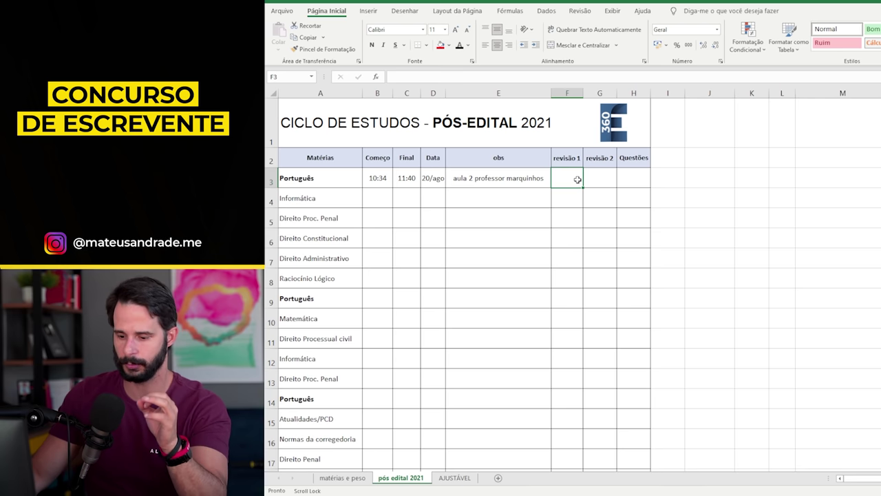
{"action": "type", "text": "ok"}
{"action": "scroll", "coordinate": [578, 179], "scroll_direction": "right", "scroll_amount": 1}
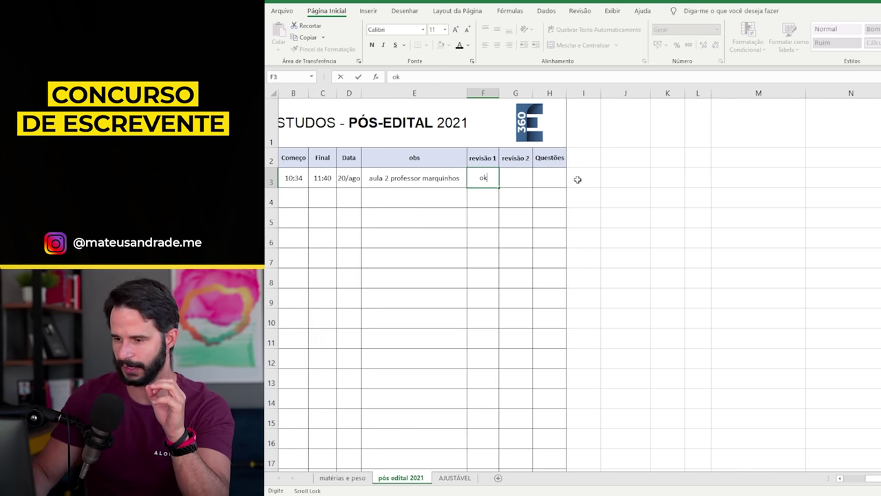
{"action": "left_click", "coordinate": [840, 478]}
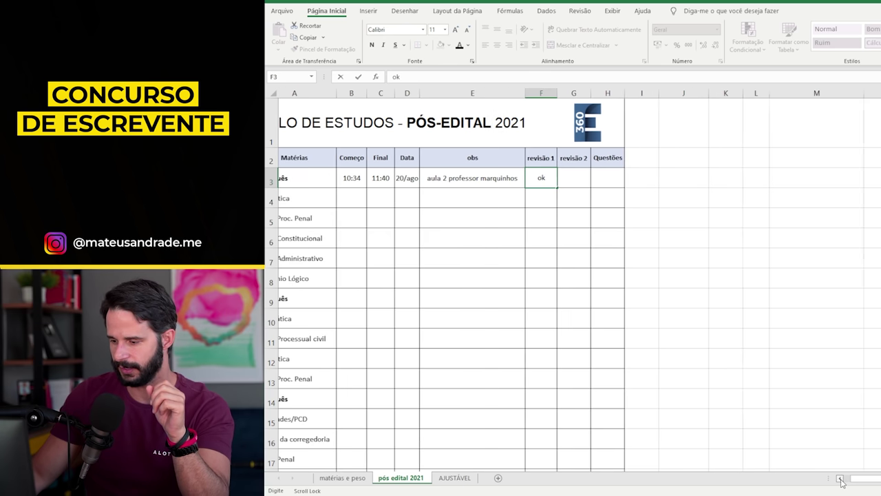
{"action": "left_click", "coordinate": [603, 177]}
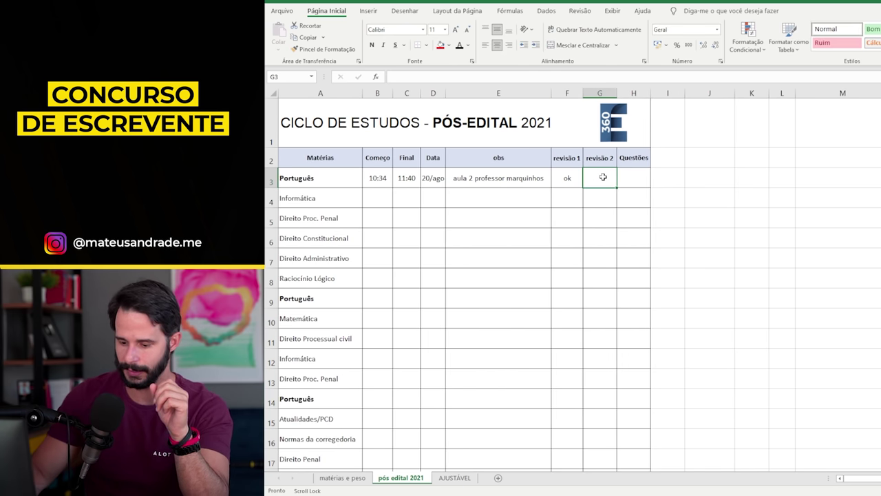
{"action": "type", "text": "ok"}
{"action": "key", "text": "Return"}
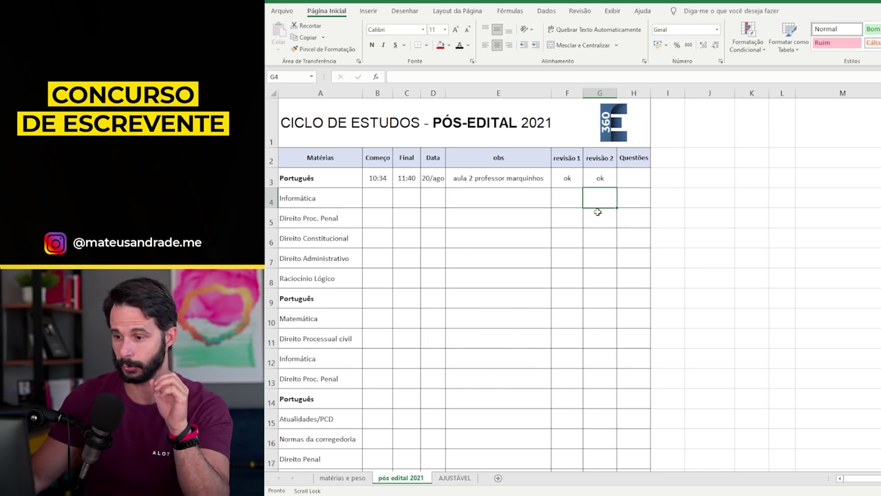
- Mark the Revisão do Ciclo at the end of the study cycle as "ok"
{"action": "scroll", "coordinate": [595, 210], "scroll_direction": "down", "scroll_amount": 4}
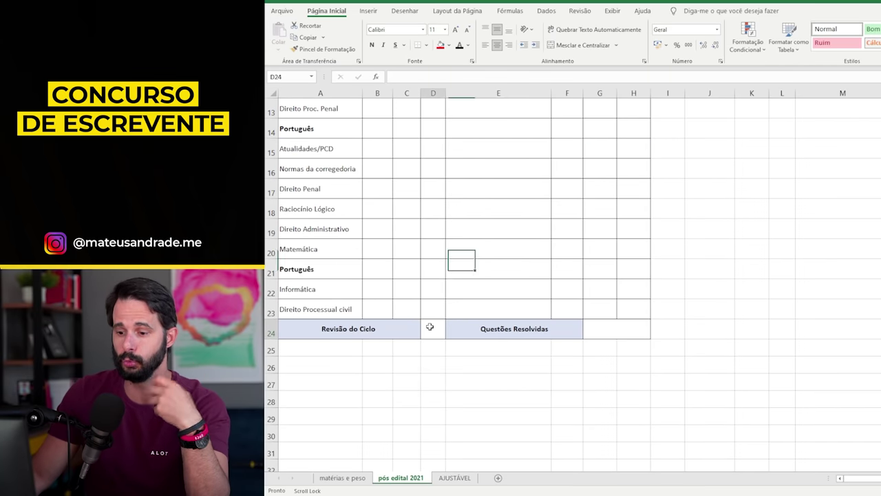
{"action": "left_click", "coordinate": [428, 327]}
{"action": "type", "text": "ok"}
{"action": "key", "text": "Return"}
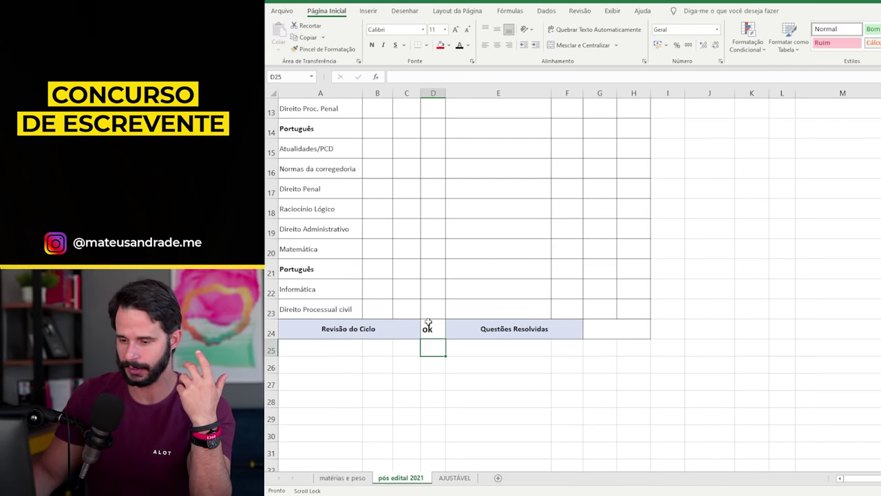
{"action": "scroll", "coordinate": [449, 316], "scroll_direction": "up", "scroll_amount": 4}
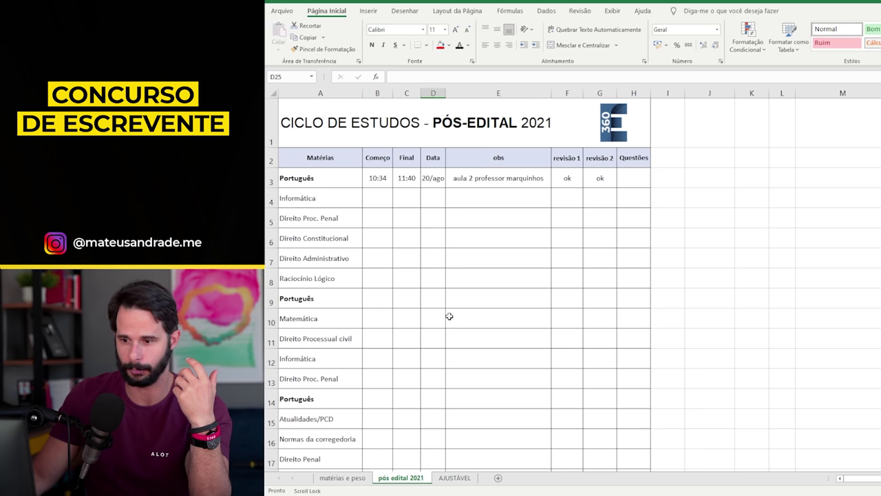
{"action": "left_click", "coordinate": [517, 181]}
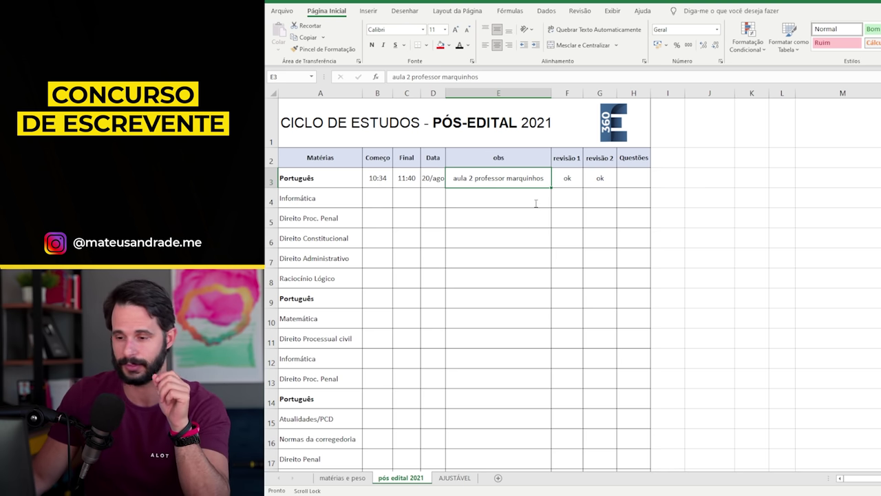
{"action": "left_click", "coordinate": [532, 199]}
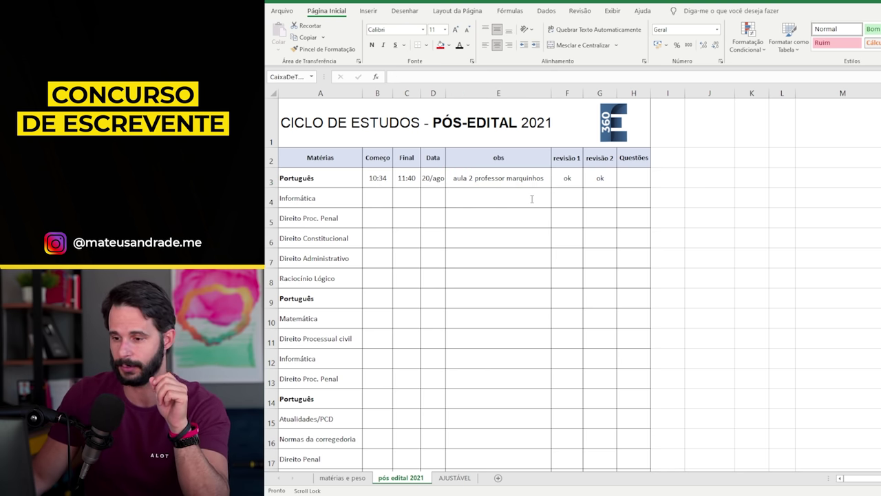
{"action": "left_click", "coordinate": [484, 202]}
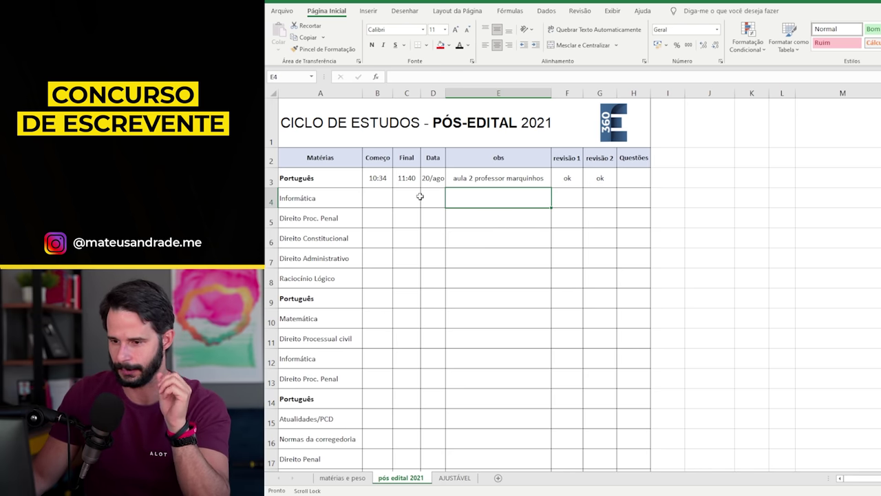
- Set the Começo time of the first Informática row to 12:00
{"action": "left_click", "coordinate": [374, 196]}
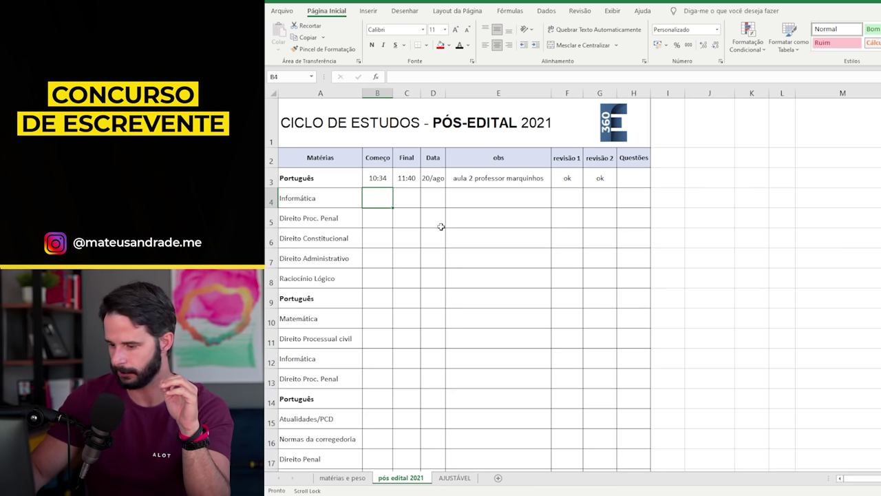
{"action": "type", "text": "12"}
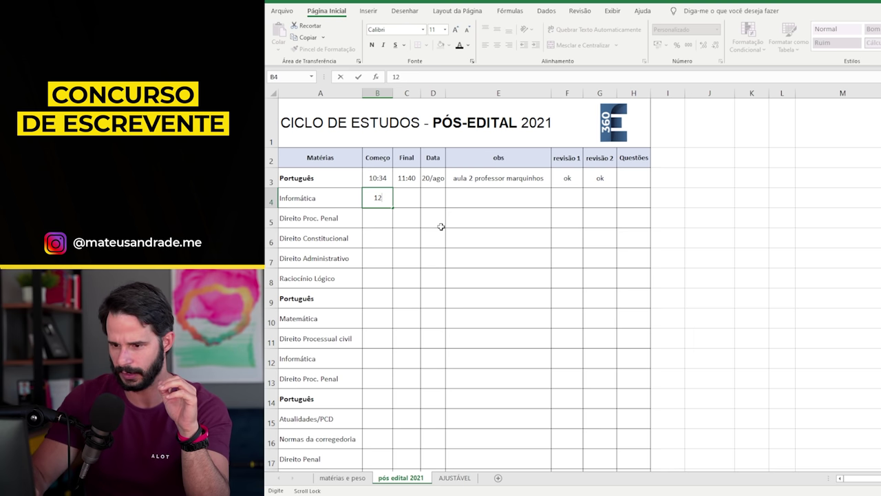
{"action": "type", "text": ":00"}
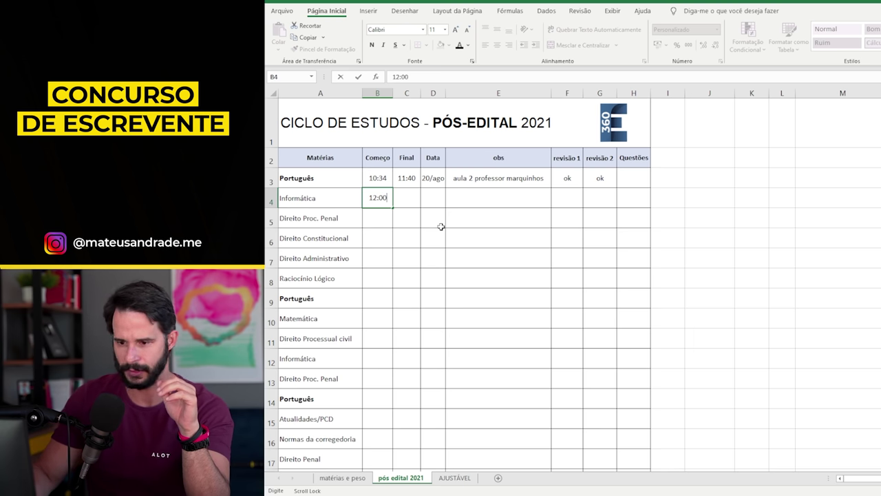
{"action": "scroll", "coordinate": [441, 226], "scroll_direction": "right", "scroll_amount": 2}
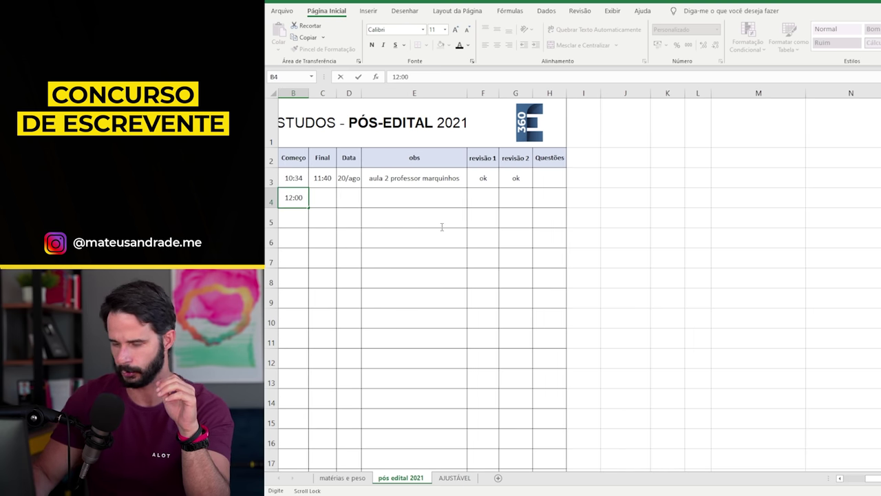
{"action": "left_click", "coordinate": [839, 478]}
{"action": "left_click", "coordinate": [402, 194]}
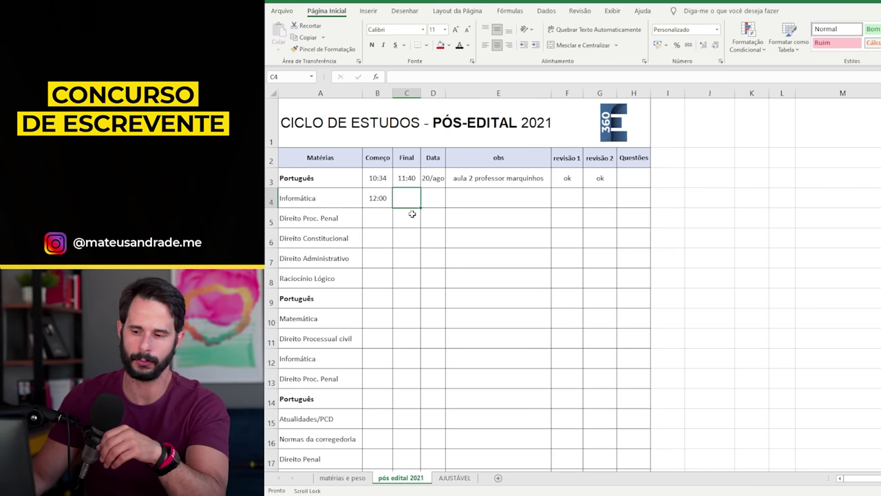
- Change the Começo time of the first Informática row to 11:57
{"action": "left_click", "coordinate": [379, 197]}
{"action": "type", "text": "12:"}
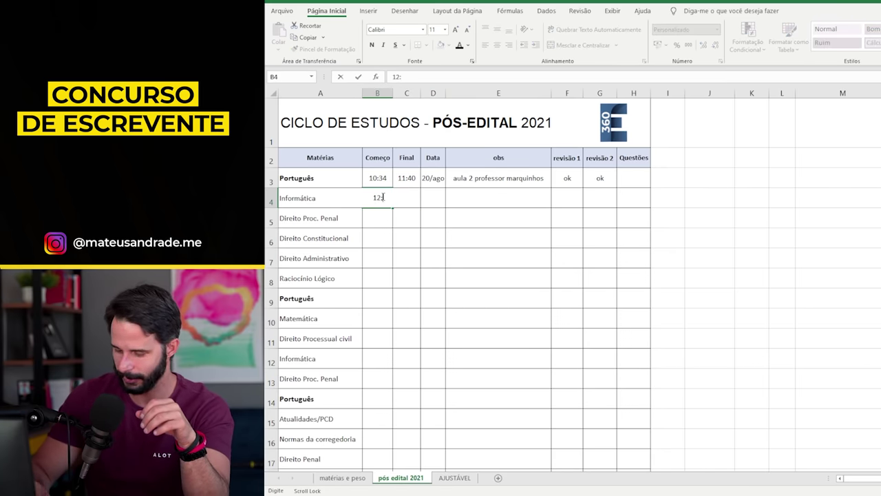
{"action": "key", "text": "BackSpace"}
{"action": "key", "text": "BackSpace"}
{"action": "key", "text": "BackSpace"}
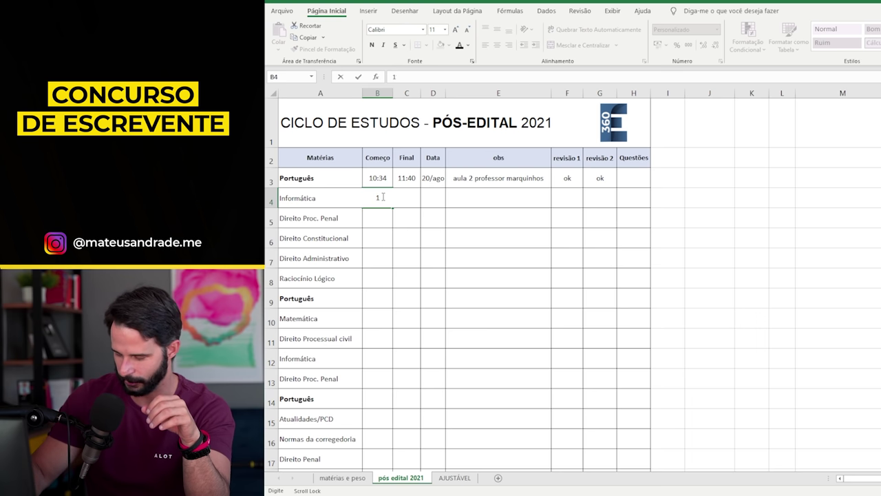
{"action": "type", "text": "11:50"}
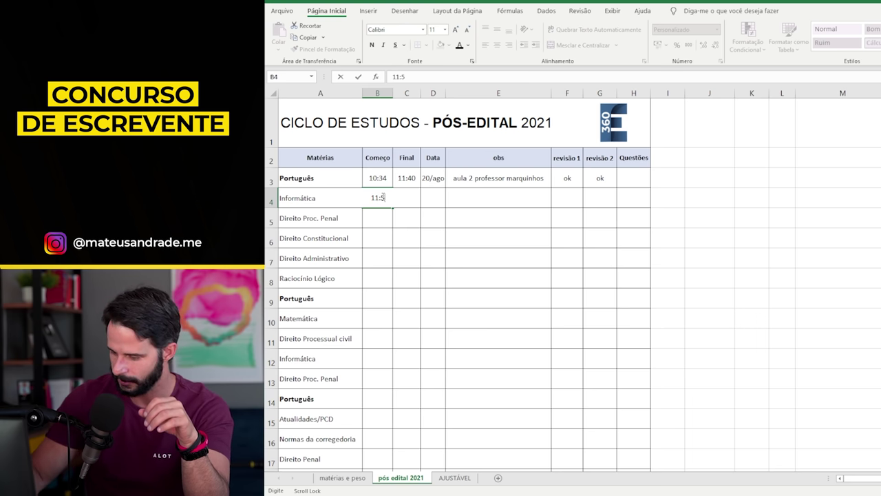
{"action": "key", "text": "Return"}
- Set the Final time of the first Informática row to 13:05
{"action": "left_click", "coordinate": [407, 196]}
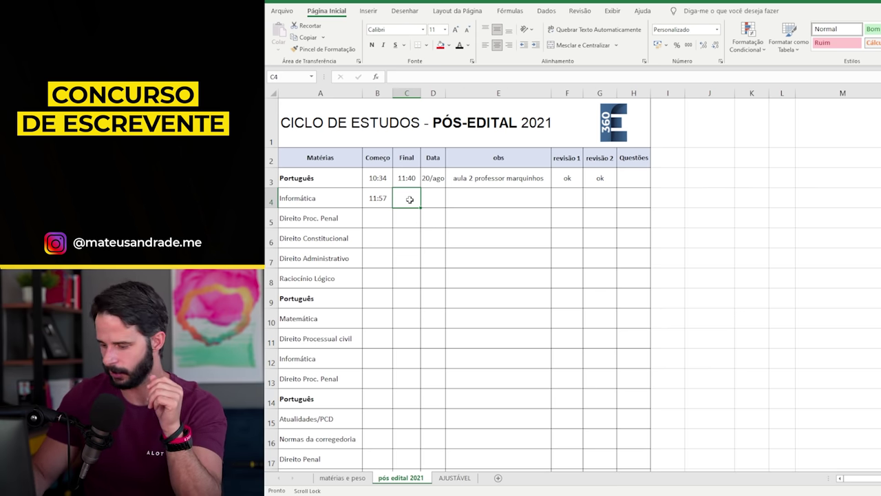
{"action": "type", "text": "12"}
{"action": "key", "text": "BackSpace"}
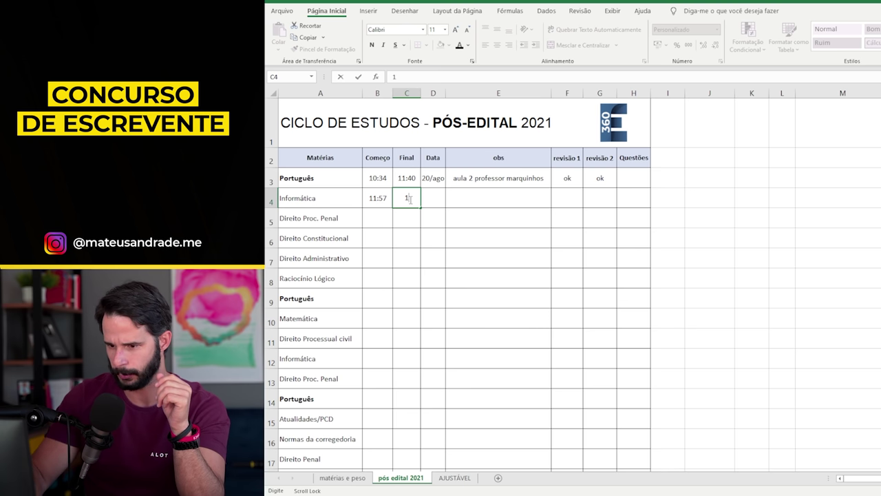
{"action": "type", "text": "3:05"}
{"action": "key", "text": "Return"}
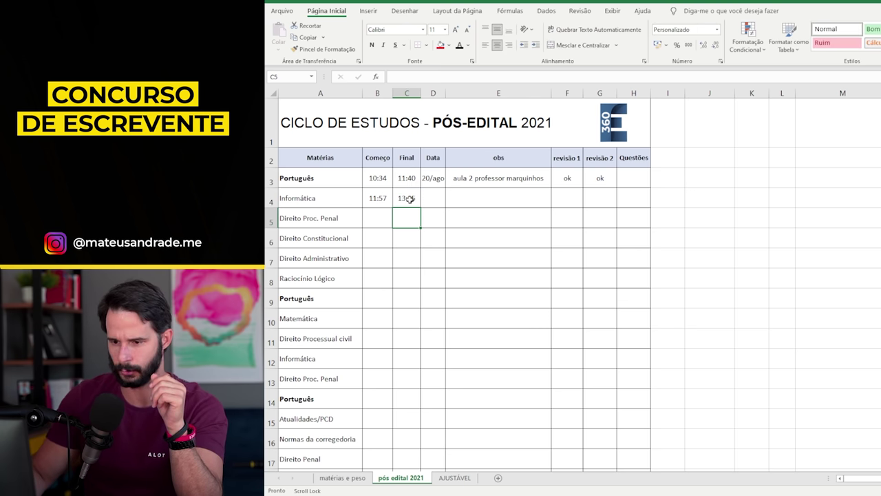
- Enter 20/08 as the Data of the first Informática row
{"action": "left_click", "coordinate": [424, 198]}
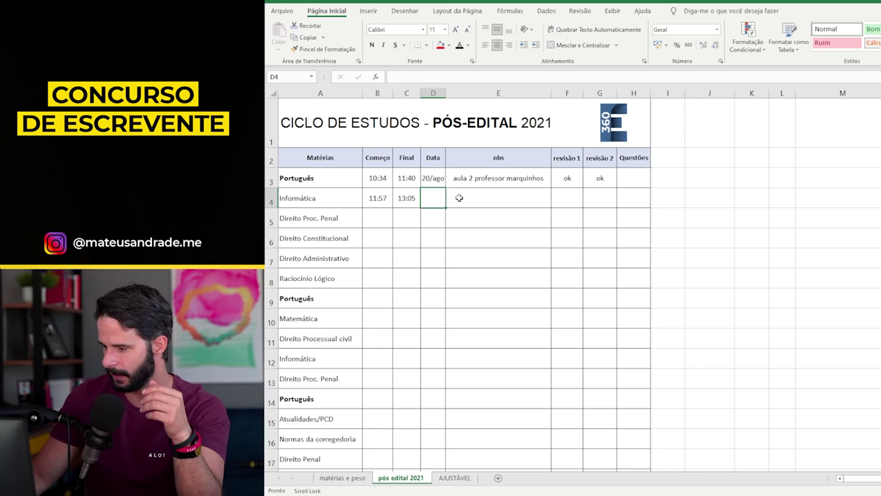
{"action": "type", "text": "20/08"}
{"action": "key", "text": "Return"}
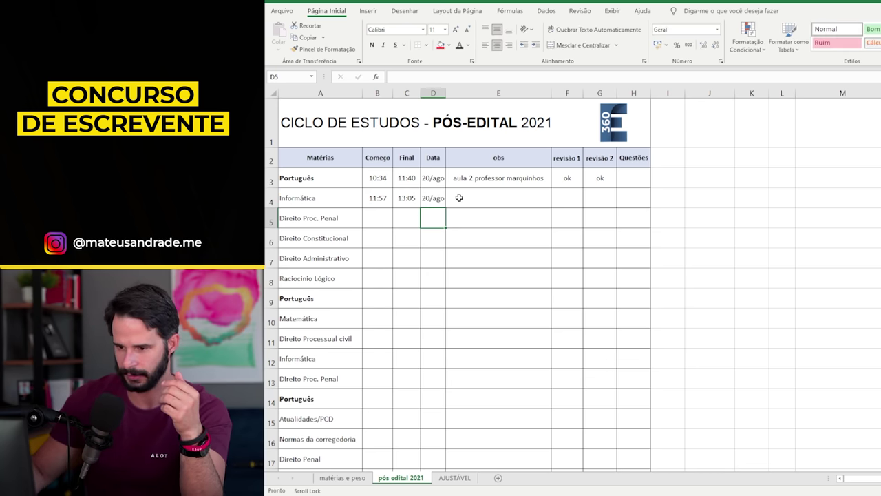
- Write "proxima aula 5" followed by the teacher's name as the obs note of the first Informática row
{"action": "left_click", "coordinate": [462, 198]}
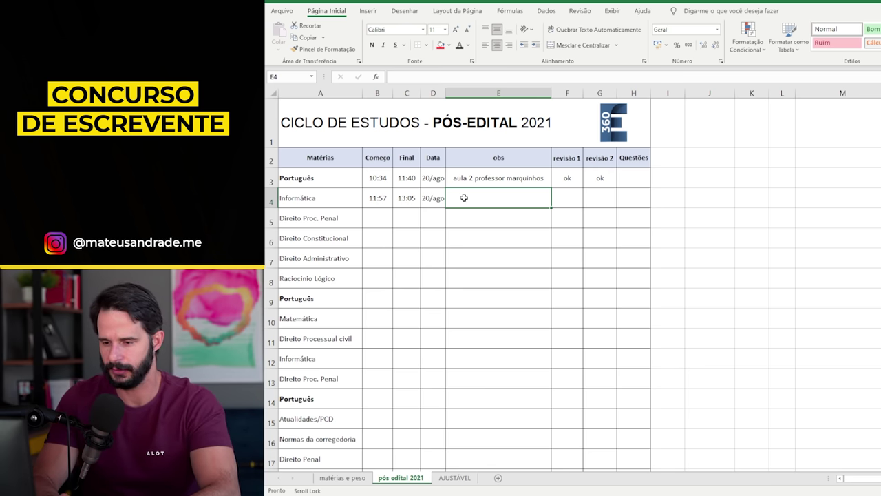
{"action": "type", "text": "proxim"}
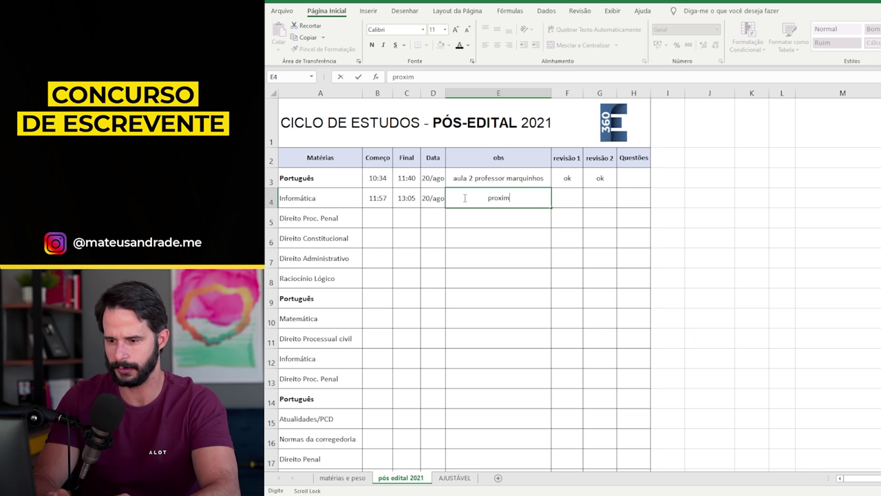
{"action": "type", "text": "a aula 5 j"}
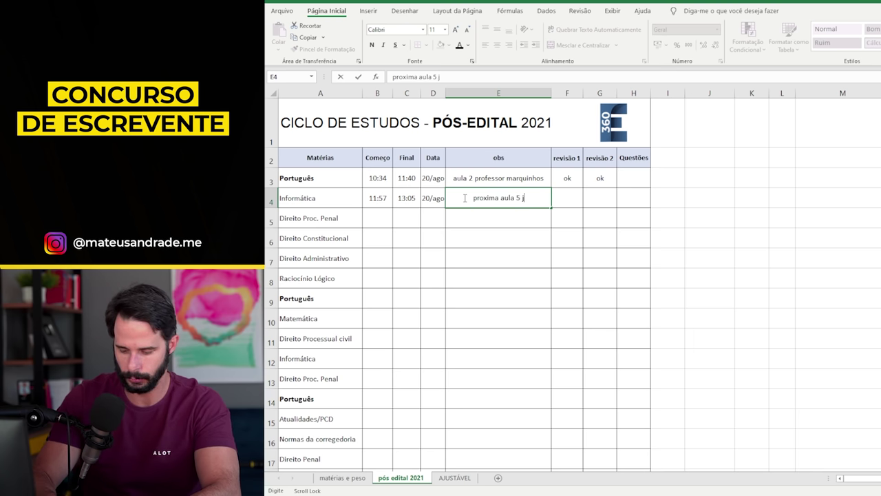
{"action": "type", "text": "oão antonio"}
{"action": "key", "text": "Return"}
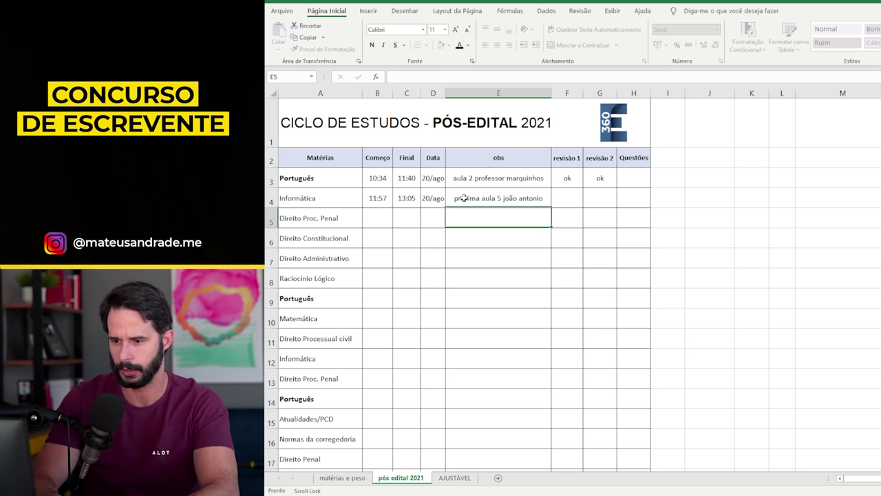
{"action": "left_click", "coordinate": [462, 198]}
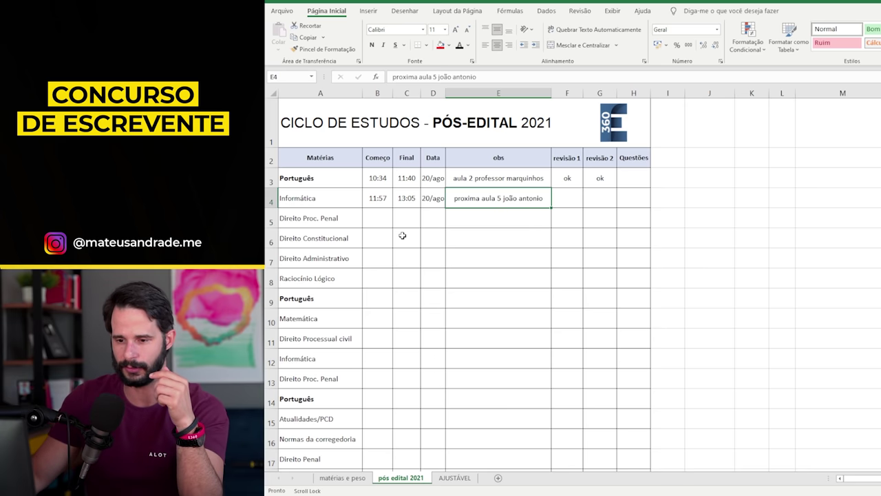
{"action": "left_click", "coordinate": [312, 197]}
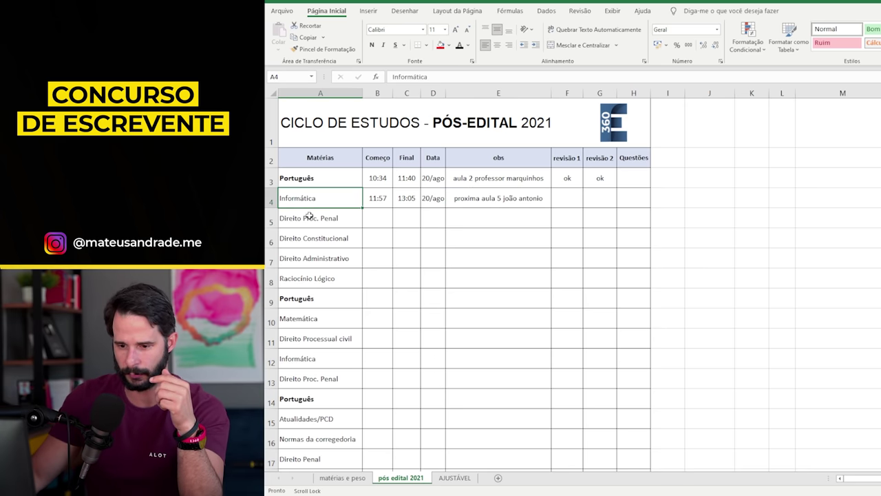
{"action": "left_click", "coordinate": [305, 358]}
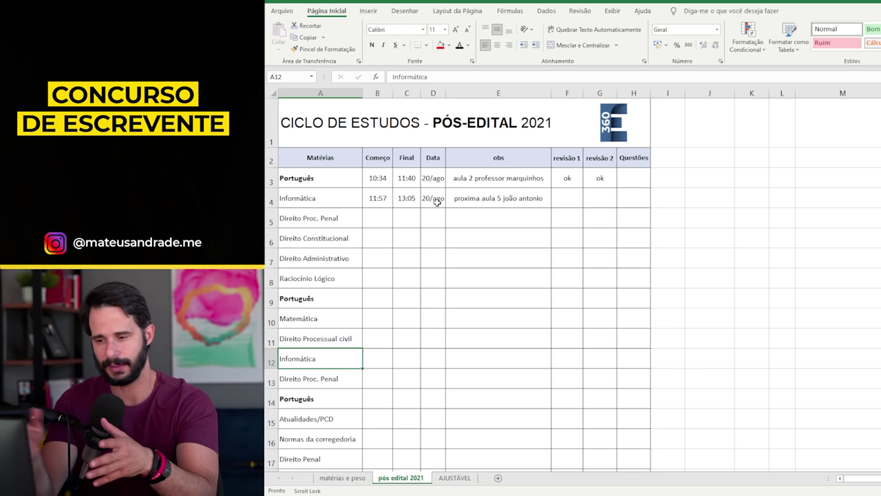
- Mark revisão 1 of the first Informática row as "ok"
{"action": "left_click", "coordinate": [567, 200]}
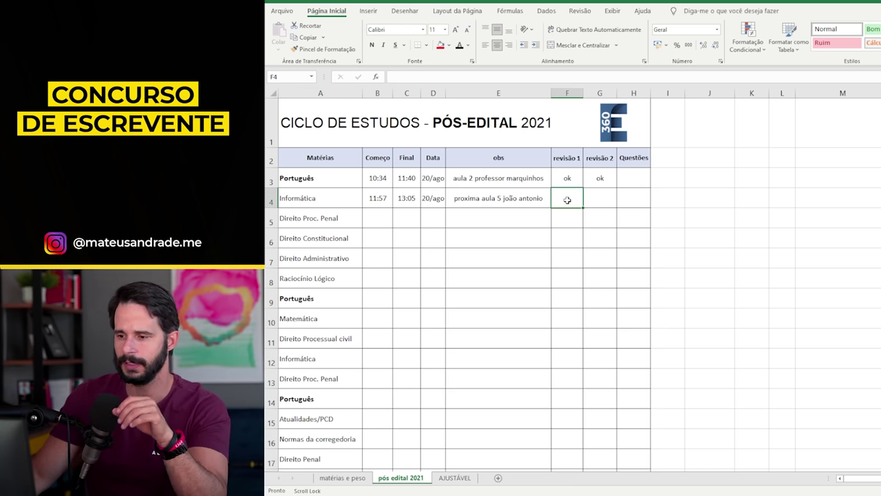
{"action": "type", "text": "oko"}
{"action": "scroll", "coordinate": [567, 199], "scroll_direction": "right", "scroll_amount": 1}
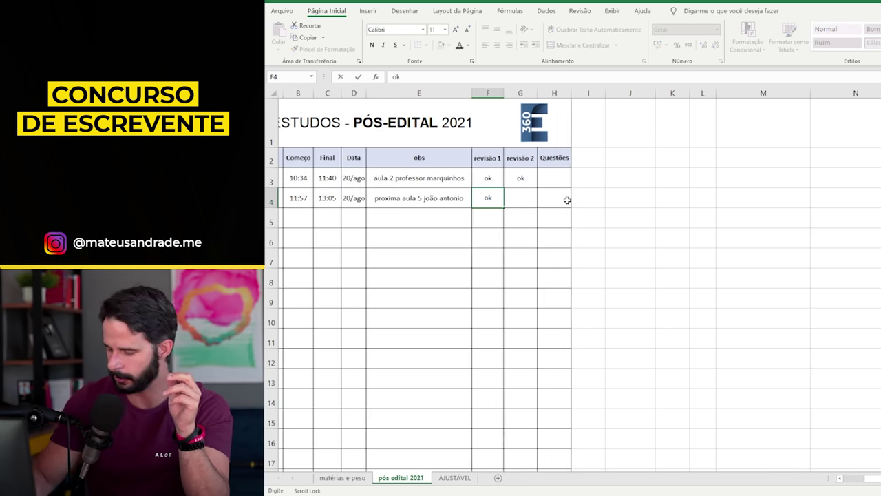
{"action": "type", "text": "k"}
{"action": "key", "text": "BackSpace"}
{"action": "key", "text": "BackSpace"}
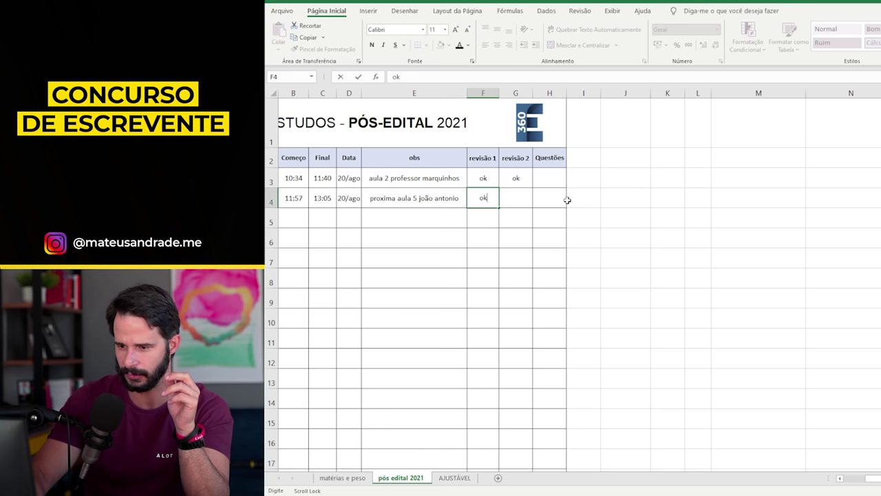
{"action": "key", "text": "Return"}
{"action": "left_click", "coordinate": [840, 477]}
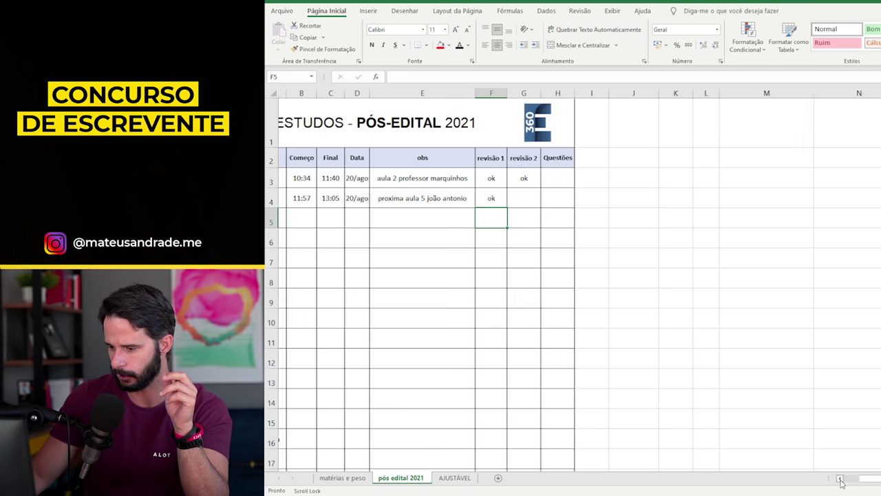
- Switch to the matérias e peso sheet to show the exam's subjects and weights
{"action": "left_click", "coordinate": [338, 478]}
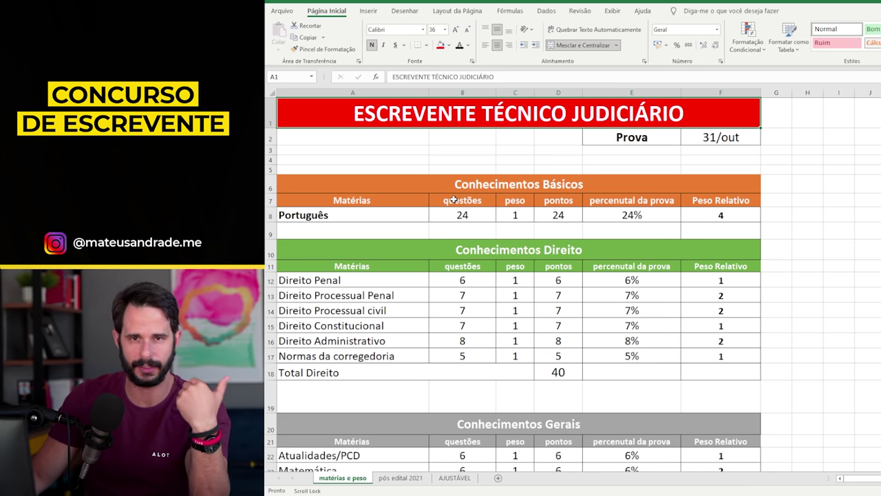